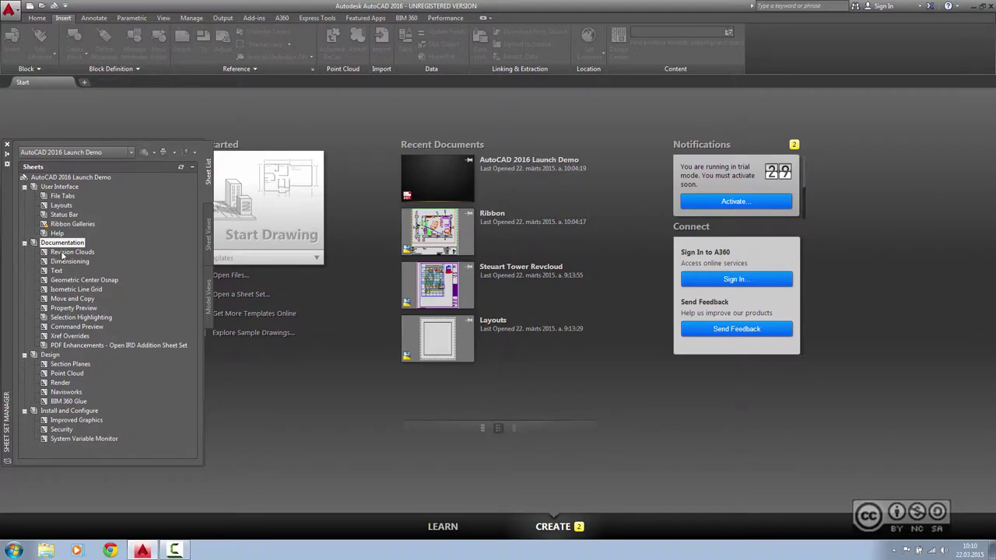
Open the Revision Clouds sheet's drawing and list the Rectangular, Polygonal and Freehand revision cloud shapes
{"action": "double_click", "coordinate": [64, 253]}
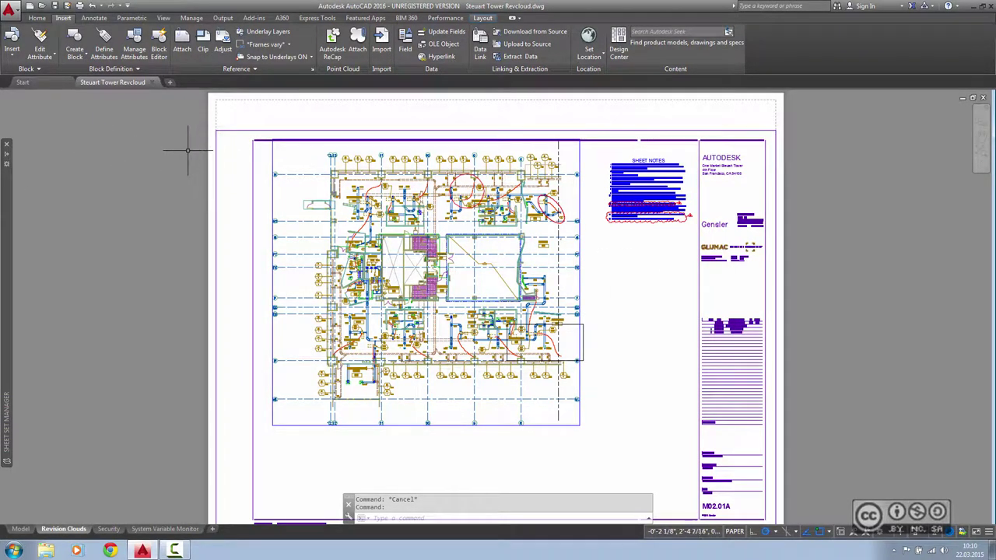
{"action": "left_click", "coordinate": [37, 19]}
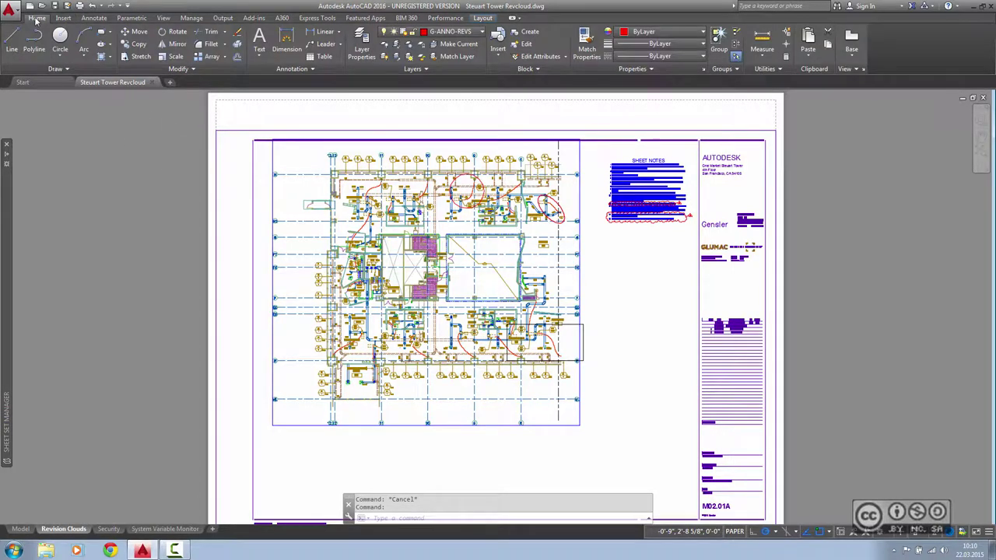
{"action": "left_click", "coordinate": [95, 18]}
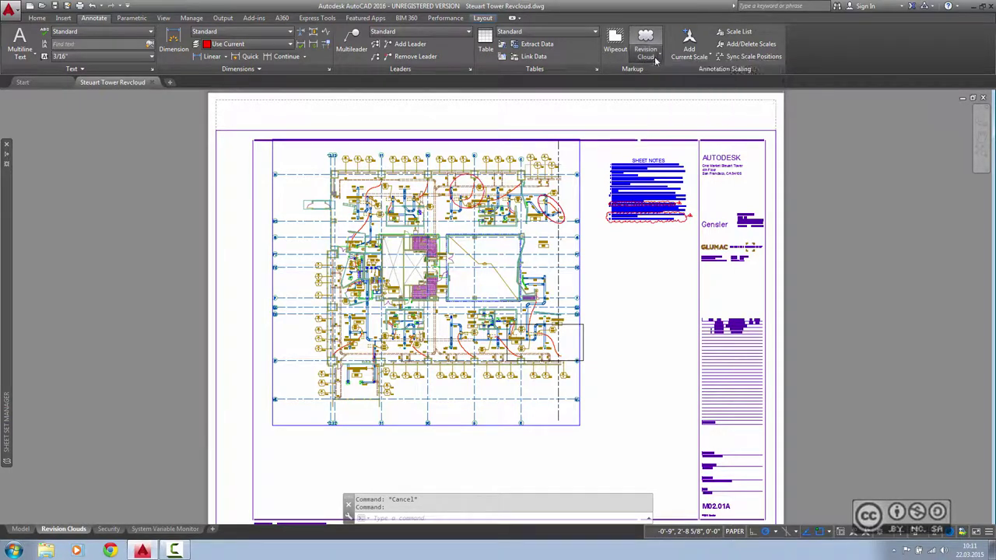
{"action": "left_click", "coordinate": [657, 60]}
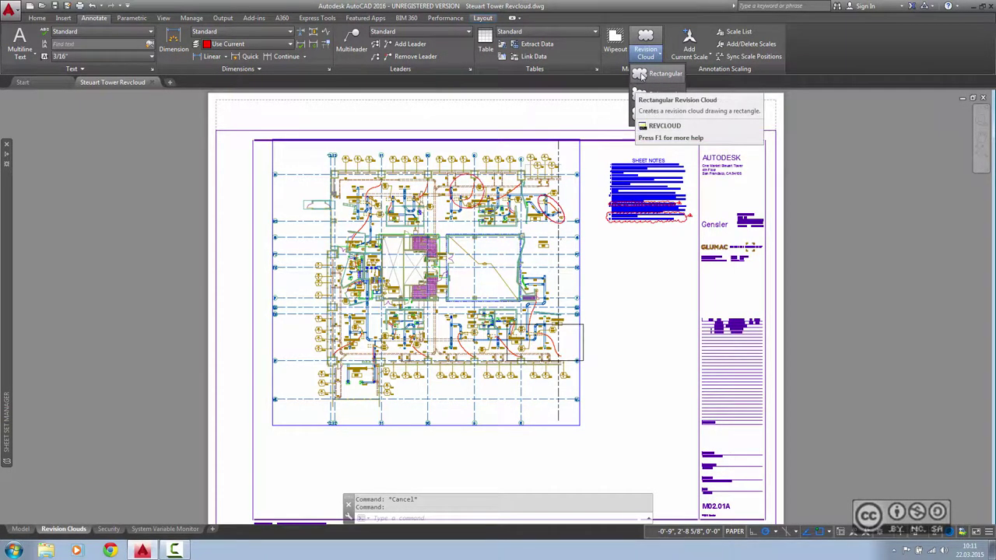
Start a Rectangular revision cloud and zoom in on the room beside Pantry 402
{"action": "left_click", "coordinate": [642, 75]}
{"action": "scroll", "coordinate": [545, 280], "scroll_direction": "up", "scroll_amount": 3}
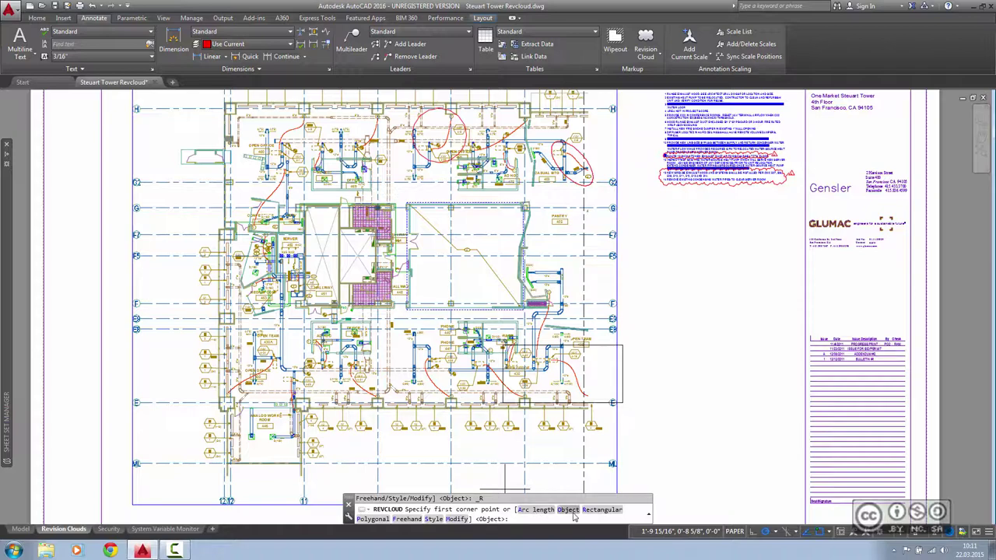
{"action": "scroll", "coordinate": [492, 234], "scroll_direction": "up", "scroll_amount": 2}
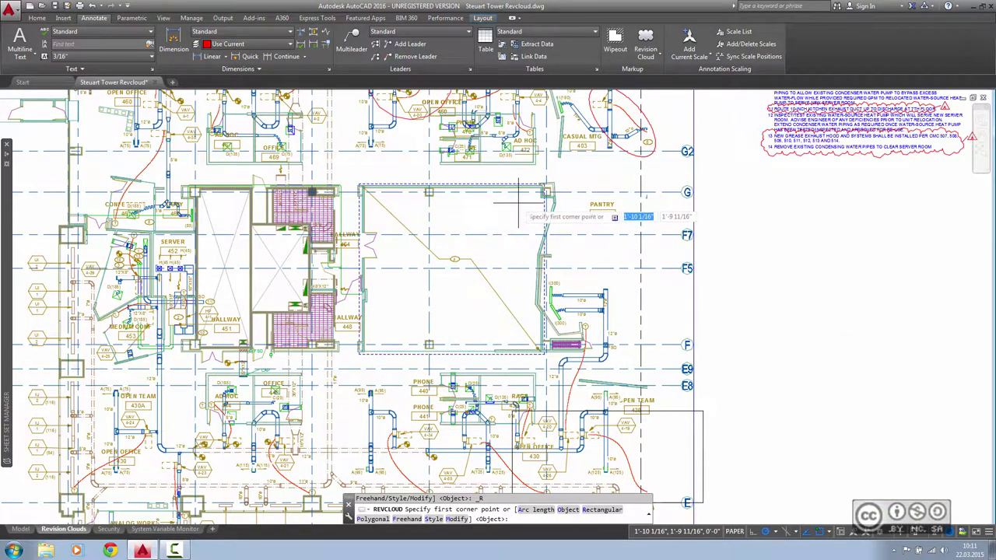
{"action": "scroll", "coordinate": [544, 189], "scroll_direction": "up", "scroll_amount": 4}
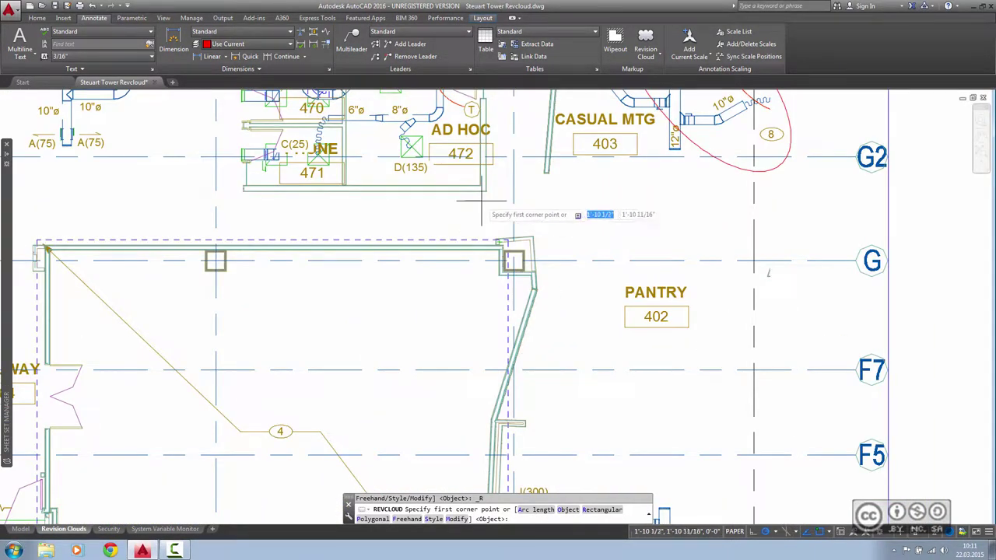
Draw a rectangular revision cloud over the room's upper-right wall corner next to Pantry 402
{"action": "left_click", "coordinate": [470, 273]}
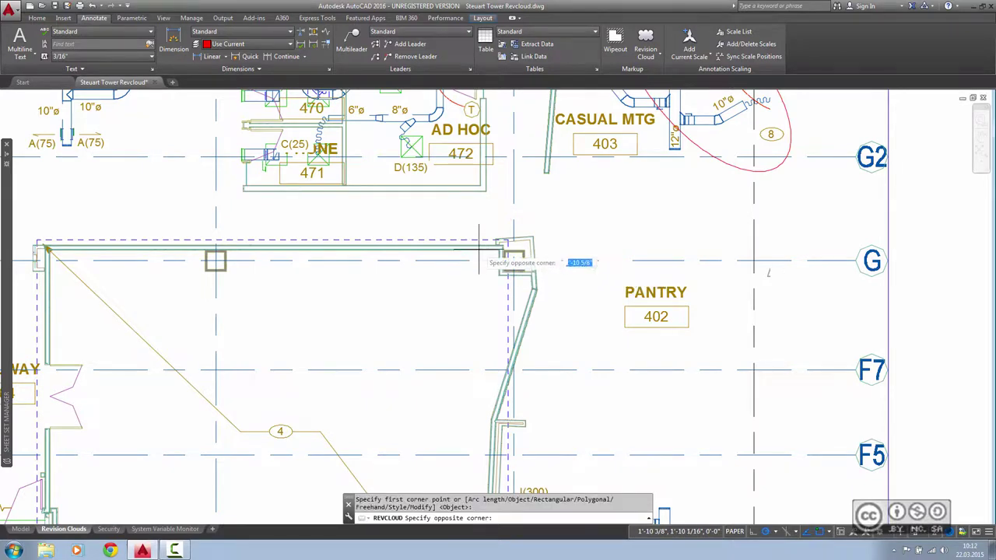
{"action": "left_click", "coordinate": [592, 182]}
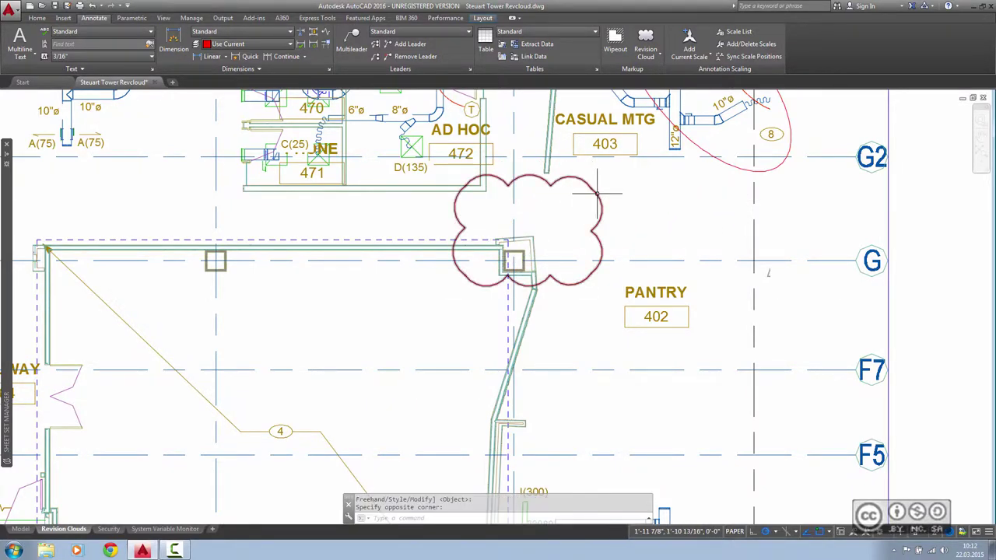
{"action": "key", "text": "Escape"}
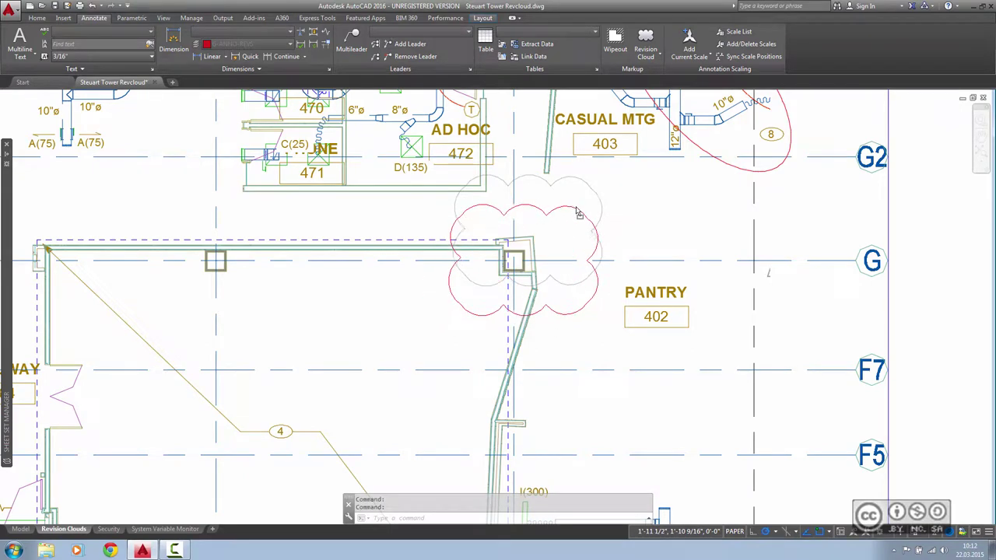
Select the new cloud, try a grip stretch on a corner, then cancel and deselect
{"action": "left_click", "coordinate": [544, 212]}
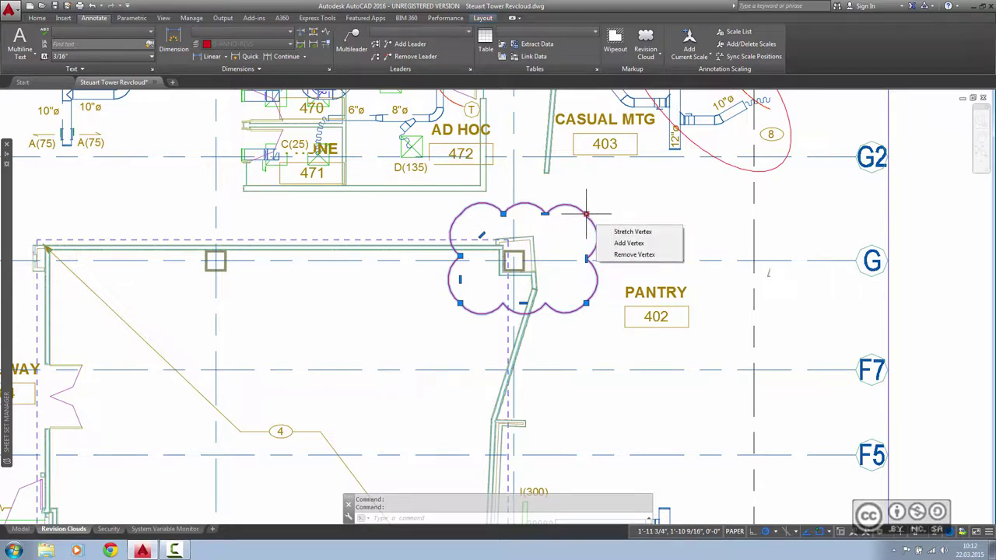
{"action": "left_click", "coordinate": [586, 212]}
{"action": "key", "text": "Escape"}
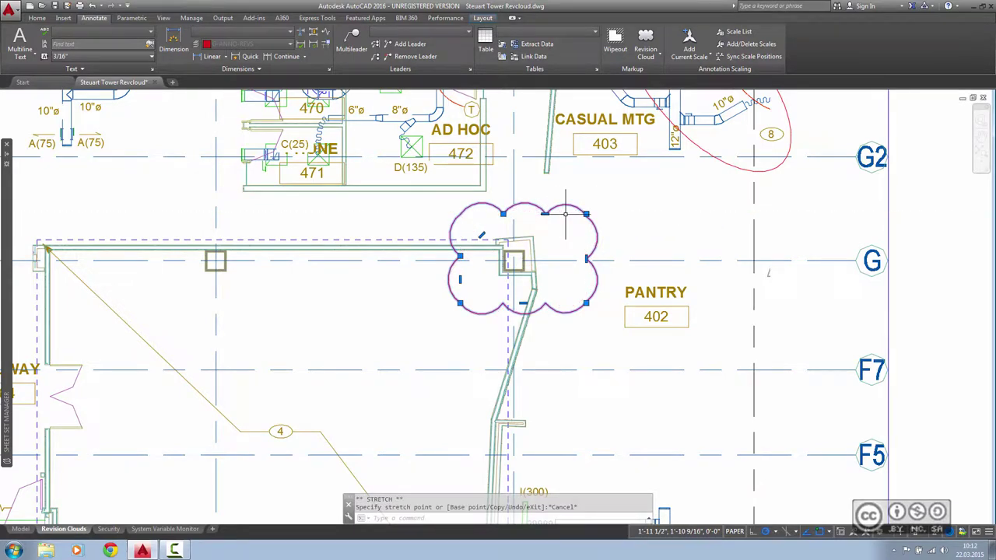
{"action": "key", "text": "Escape"}
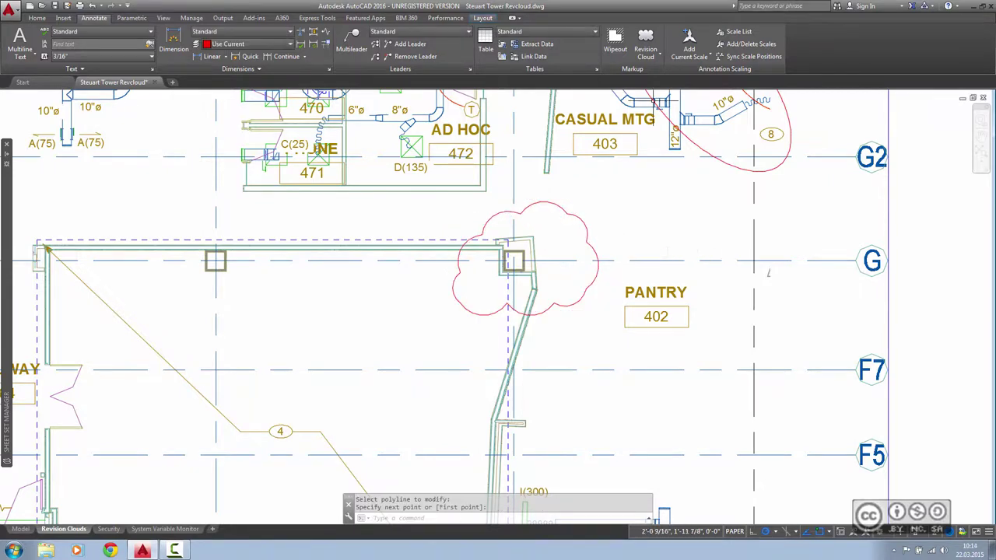
Modify the existing revision cloud, adding new lobes below it along the wall and closing back onto it
{"action": "left_click", "coordinate": [646, 57]}
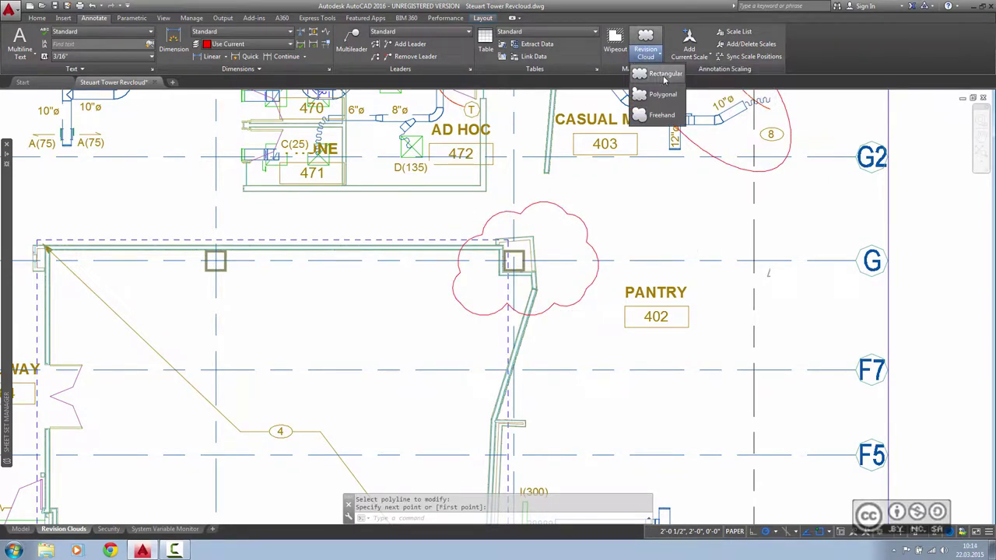
{"action": "left_click", "coordinate": [663, 74]}
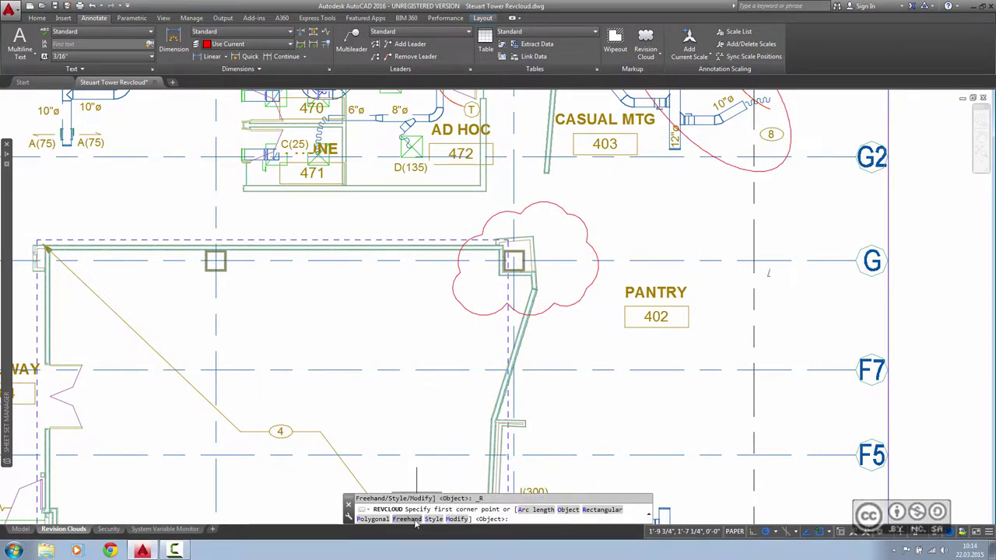
{"action": "left_click", "coordinate": [457, 520]}
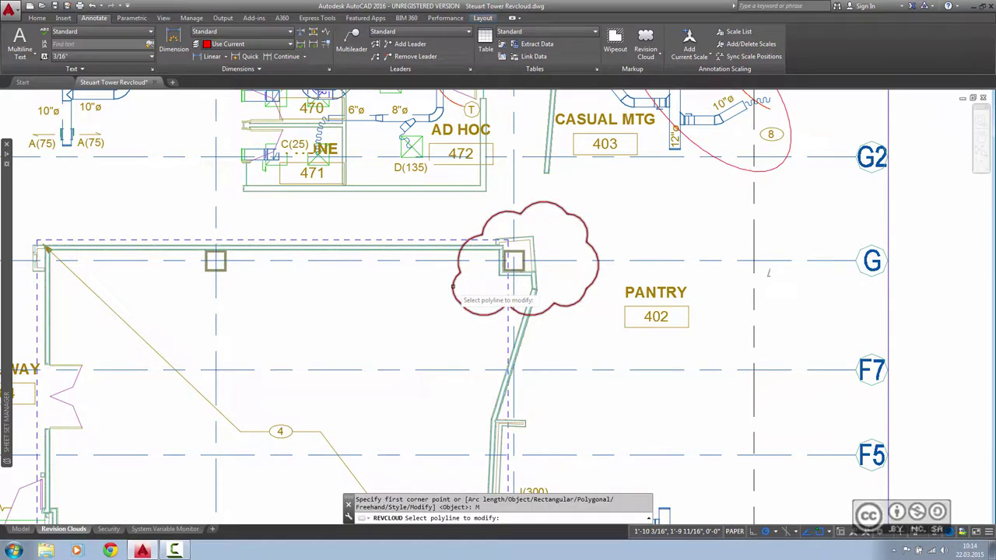
{"action": "left_click", "coordinate": [452, 286]}
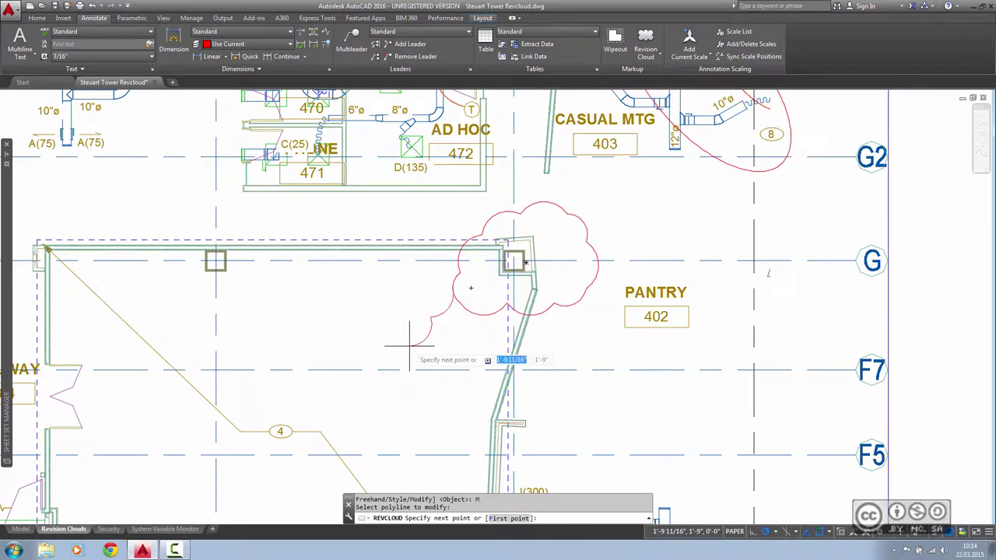
{"action": "left_click", "coordinate": [423, 366]}
{"action": "left_click", "coordinate": [504, 417]}
{"action": "left_click", "coordinate": [581, 401]}
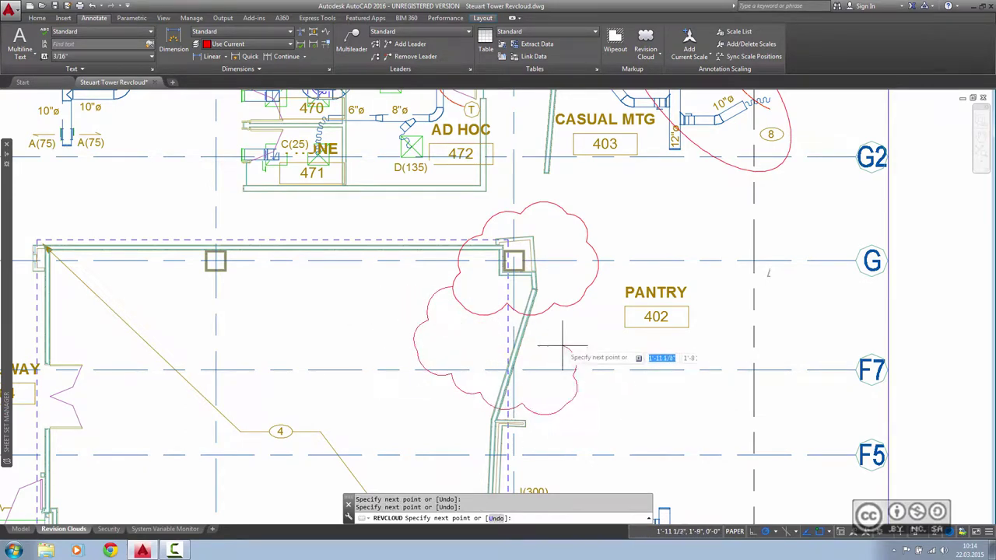
{"action": "left_click", "coordinate": [538, 315]}
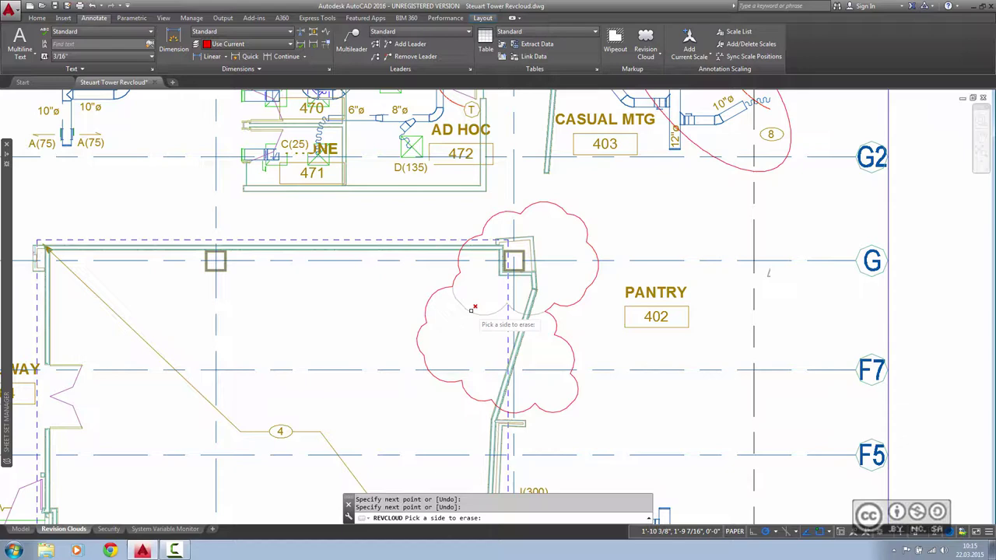
Erase the inner overlapping side of the modified revision cloud
{"action": "left_click", "coordinate": [471, 309]}
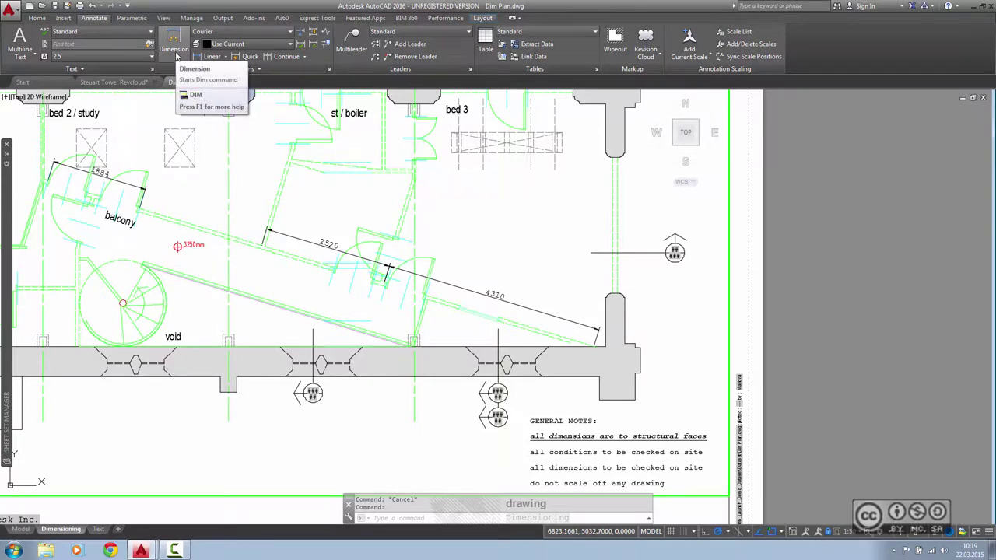
Start the DIM command and bring the balcony's angled wall and spiral stair into close view
{"action": "left_click", "coordinate": [174, 41]}
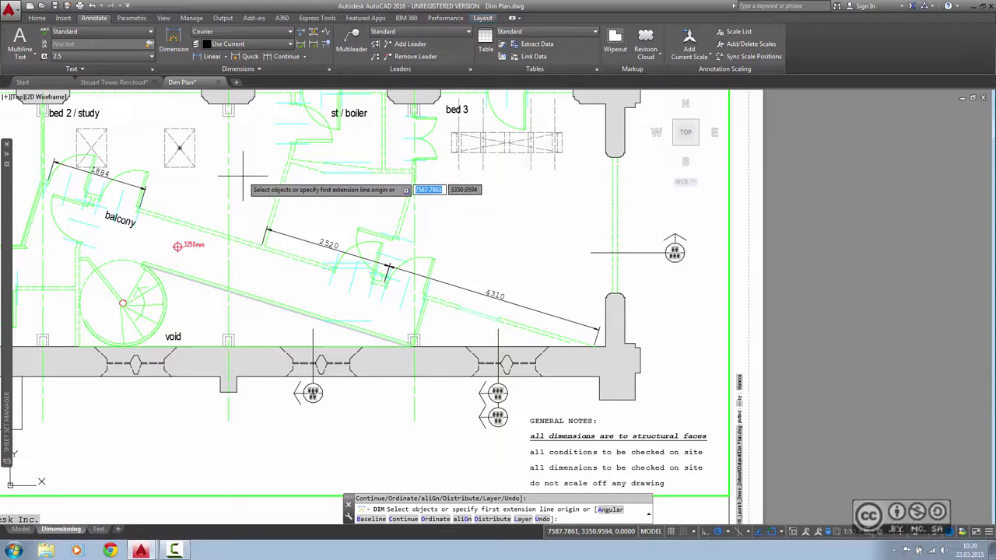
{"action": "scroll", "coordinate": [187, 224], "scroll_direction": "up", "scroll_amount": 2}
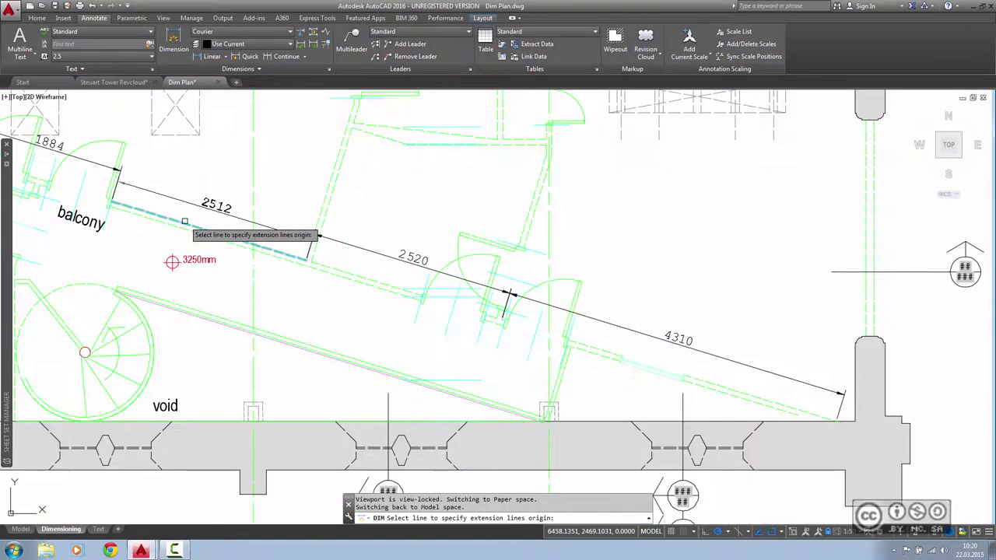
{"action": "scroll", "coordinate": [184, 224], "scroll_direction": "up", "scroll_amount": 2}
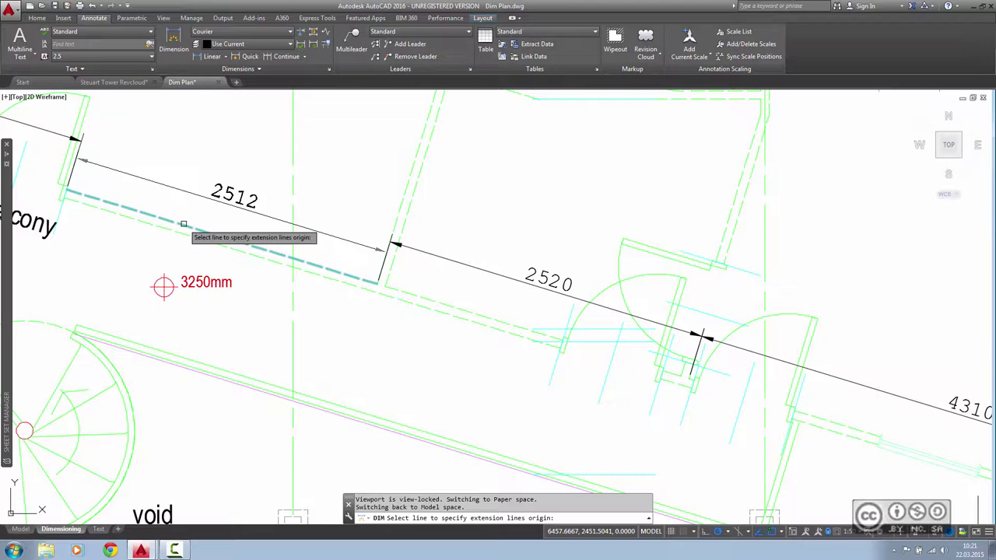
{"action": "scroll", "coordinate": [160, 283], "scroll_direction": "down", "scroll_amount": 2}
{"action": "mouse_move", "coordinate": [160, 282]}
{"action": "middle_mouse_down"}
{"action": "mouse_move", "coordinate": [307, 150]}
{"action": "mouse_move", "coordinate": [286, 218]}
{"action": "middle_mouse_up"}
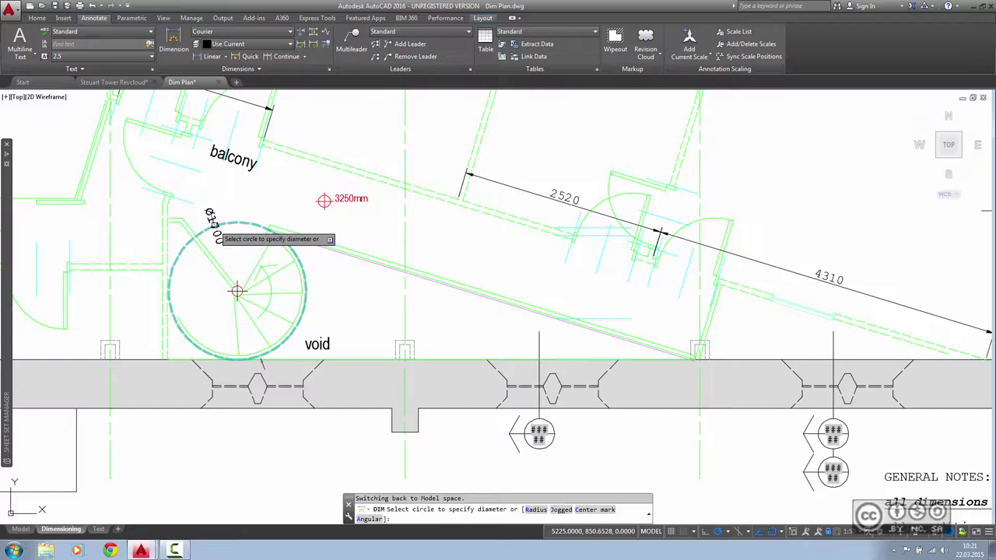
Place a 2512 aligned dimension on the balcony wall
{"action": "left_click", "coordinate": [360, 168]}
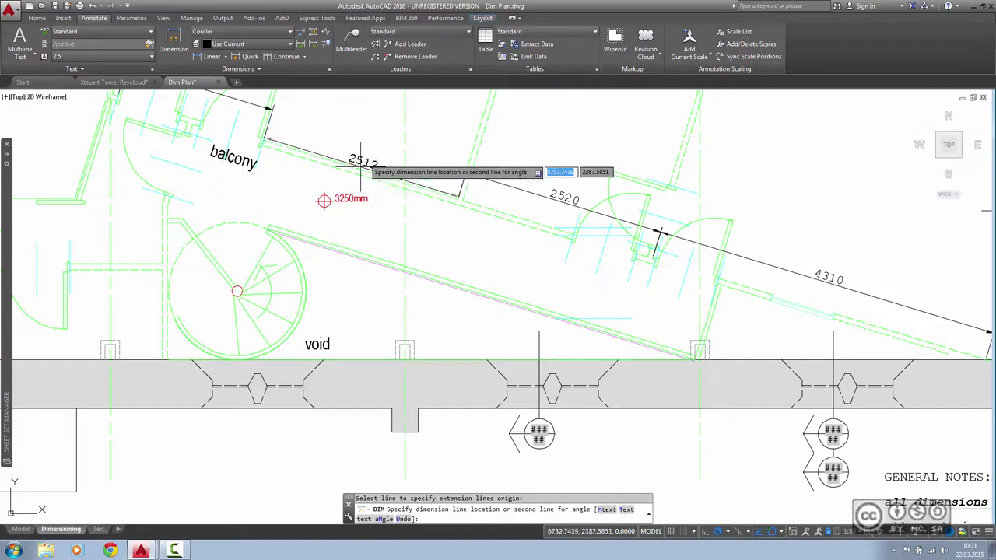
{"action": "scroll", "coordinate": [397, 152], "scroll_direction": "up", "scroll_amount": 3}
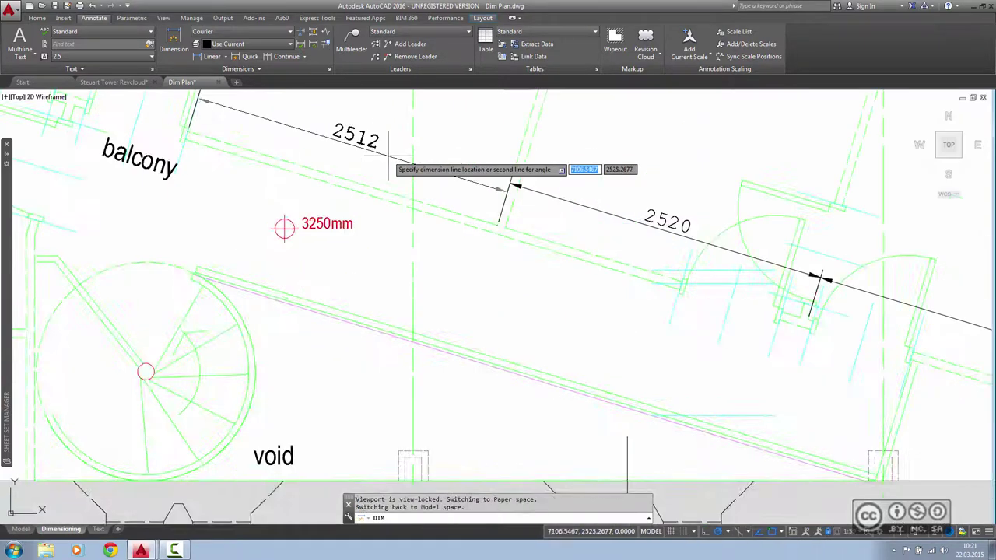
{"action": "scroll", "coordinate": [389, 152], "scroll_direction": "up", "scroll_amount": 2}
{"action": "left_click", "coordinate": [588, 291]}
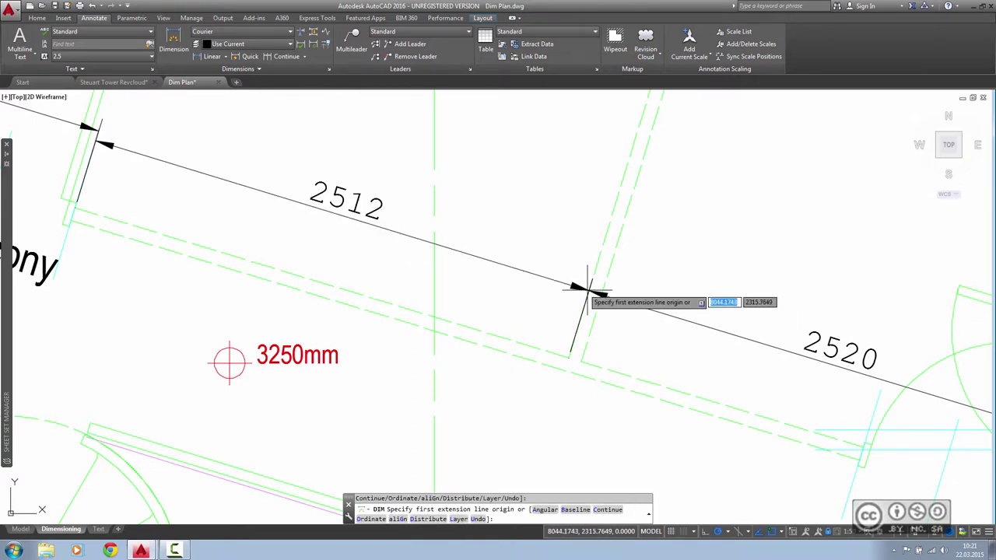
{"action": "scroll", "coordinate": [606, 206], "scroll_direction": "down", "scroll_amount": 3}
{"action": "middle_click_drag", "start_coordinate": [570, 213], "coordinate": [459, 243]}
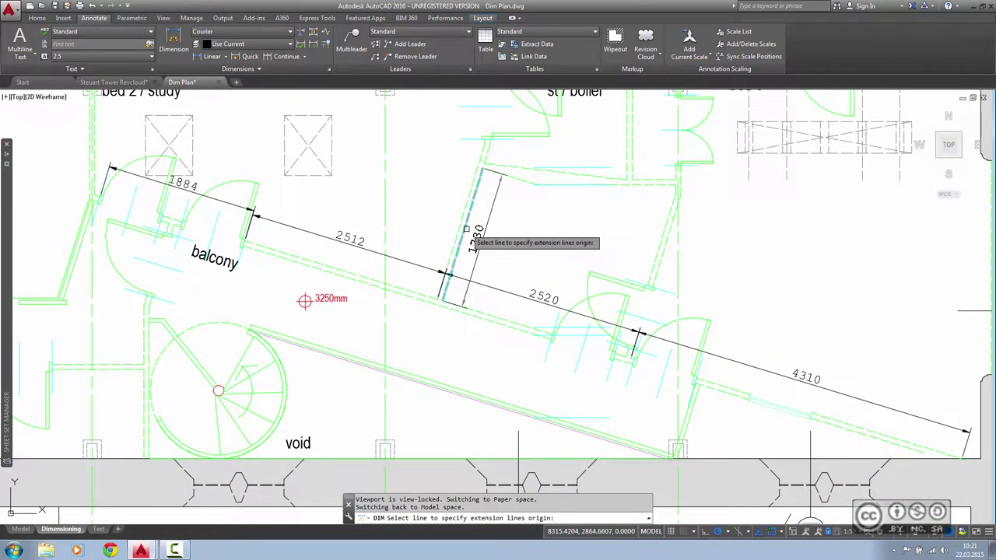
{"action": "middle_click_drag", "start_coordinate": [550, 167], "coordinate": [413, 205]}
{"action": "key", "text": "Escape"}
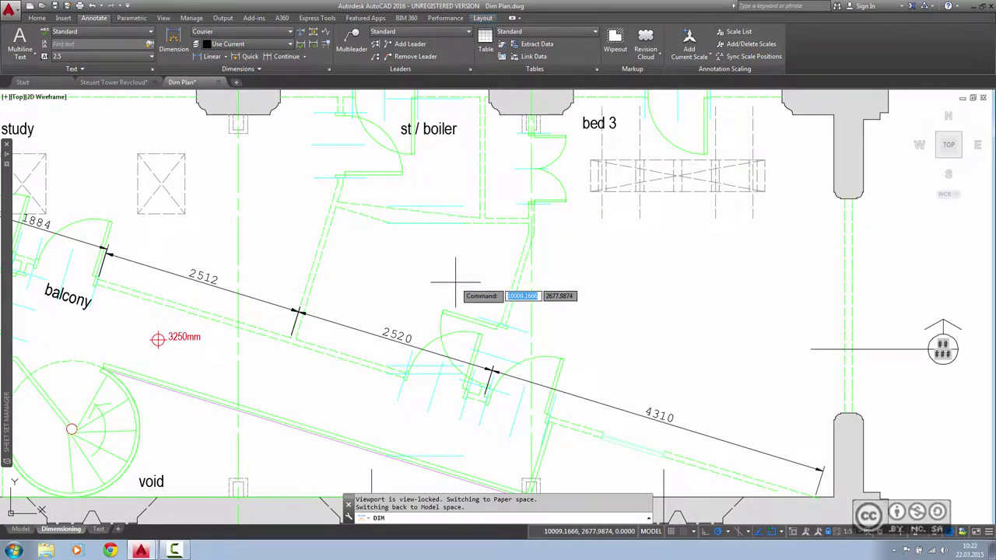
Restart DIM near bed 3 and pick the angled wall as the first side of an angle
{"action": "key", "text": "Return"}
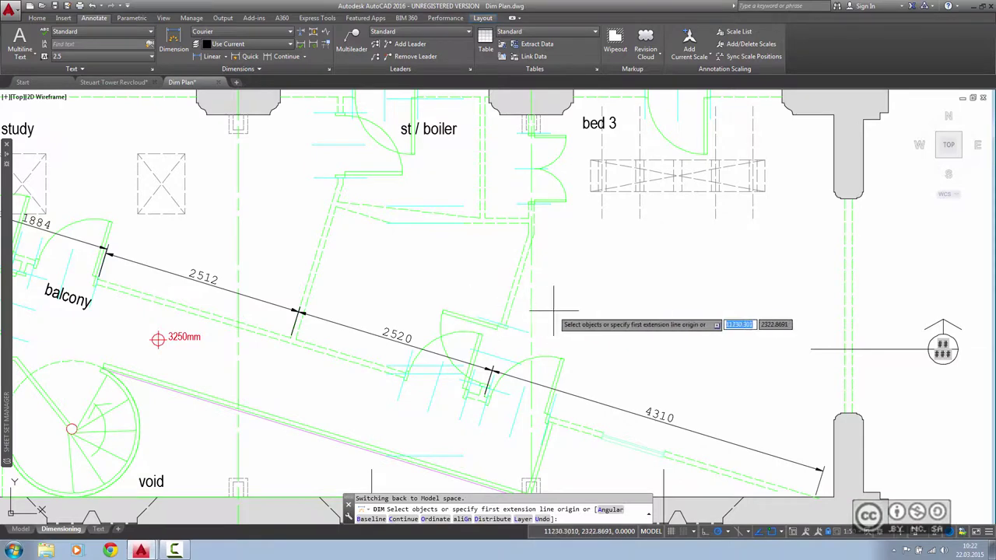
{"action": "middle_click_drag", "start_coordinate": [544, 291], "coordinate": [464, 162]}
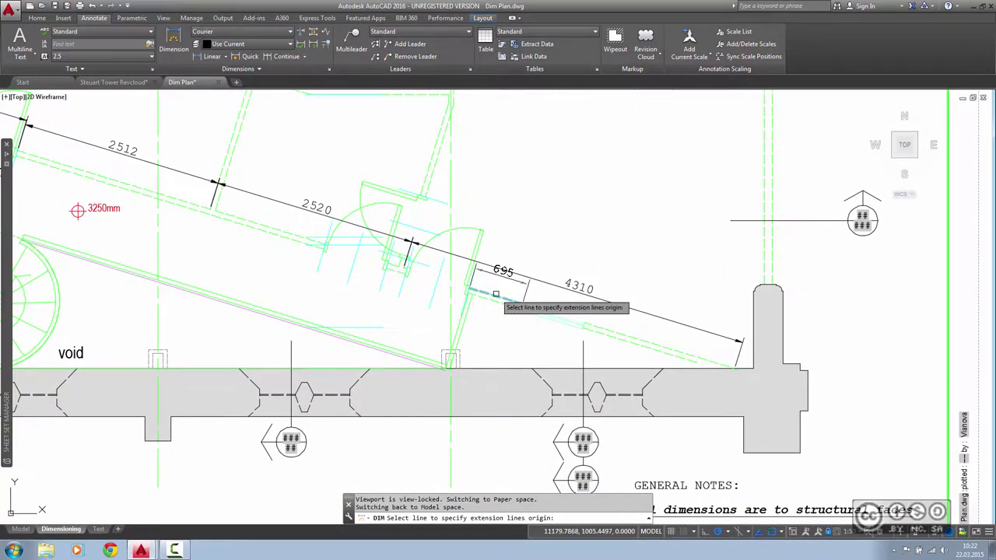
{"action": "middle_click_drag", "start_coordinate": [495, 292], "coordinate": [527, 398]}
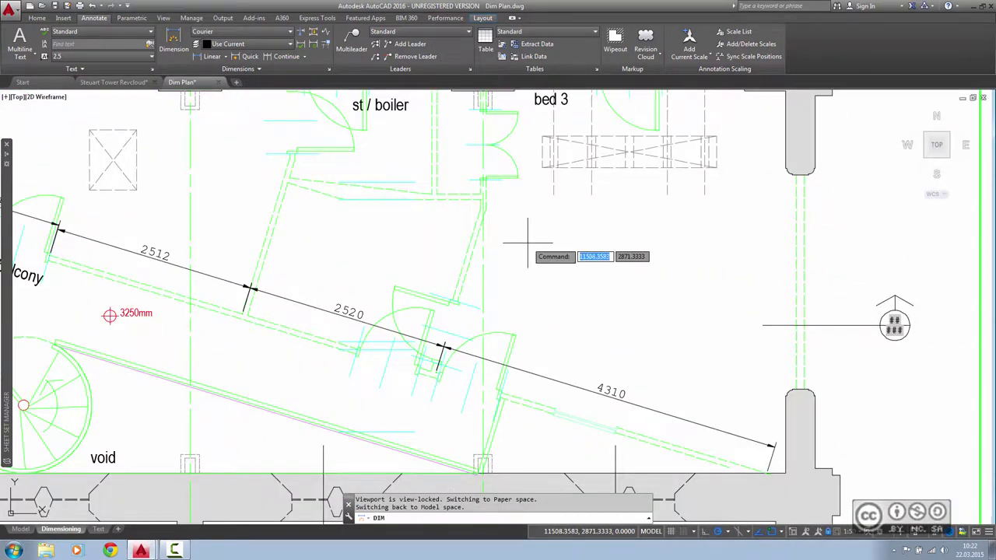
{"action": "key", "text": "Return"}
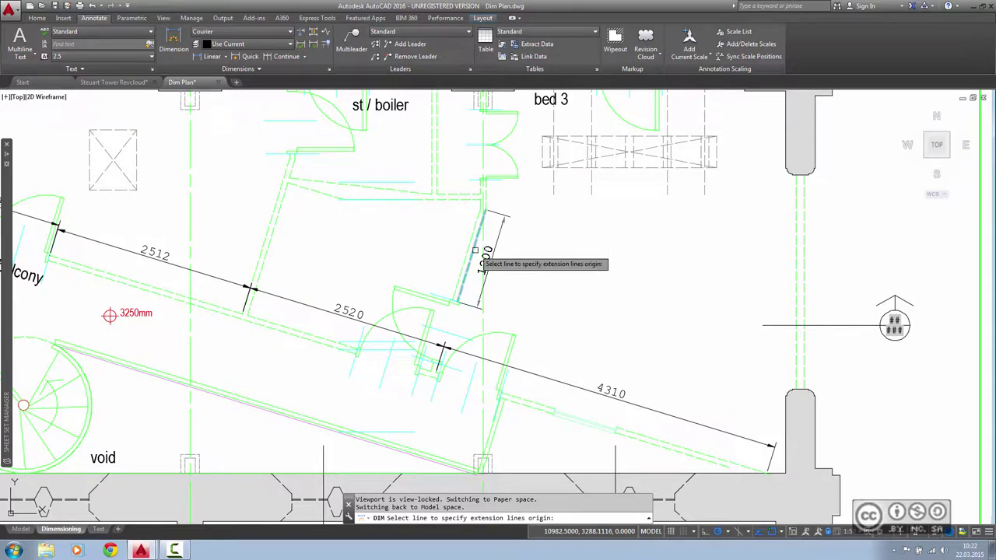
{"action": "left_click", "coordinate": [474, 250]}
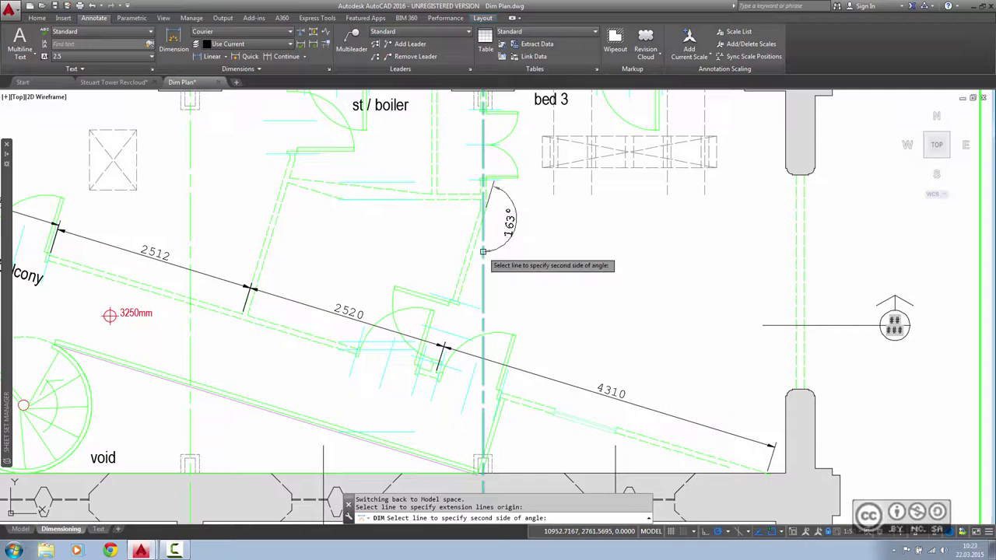
Place the 163° angular dimension between the angled wall and the vertical wall
{"action": "left_click", "coordinate": [482, 251]}
{"action": "middle_click_drag", "start_coordinate": [327, 272], "coordinate": [423, 269]}
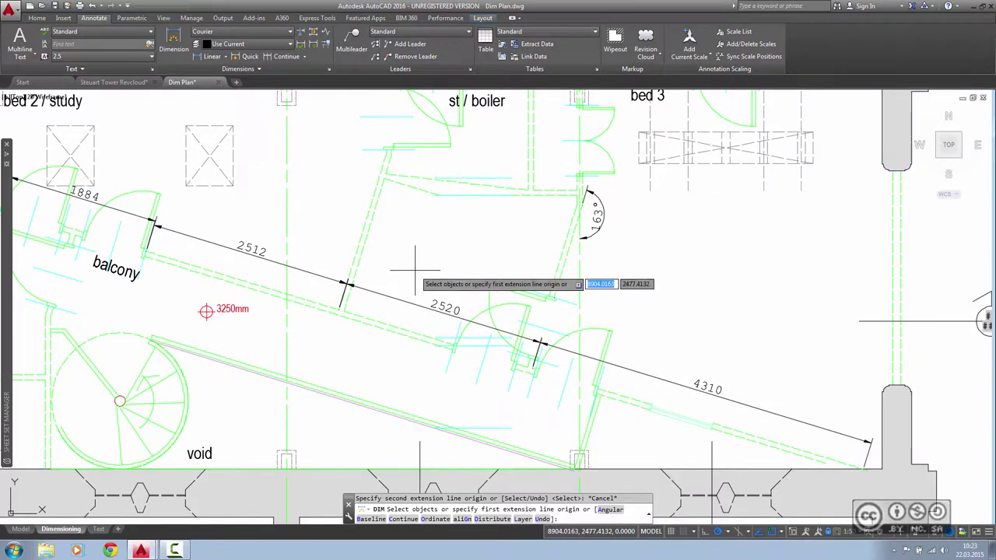
{"action": "middle_click_drag", "start_coordinate": [415, 265], "coordinate": [450, 245]}
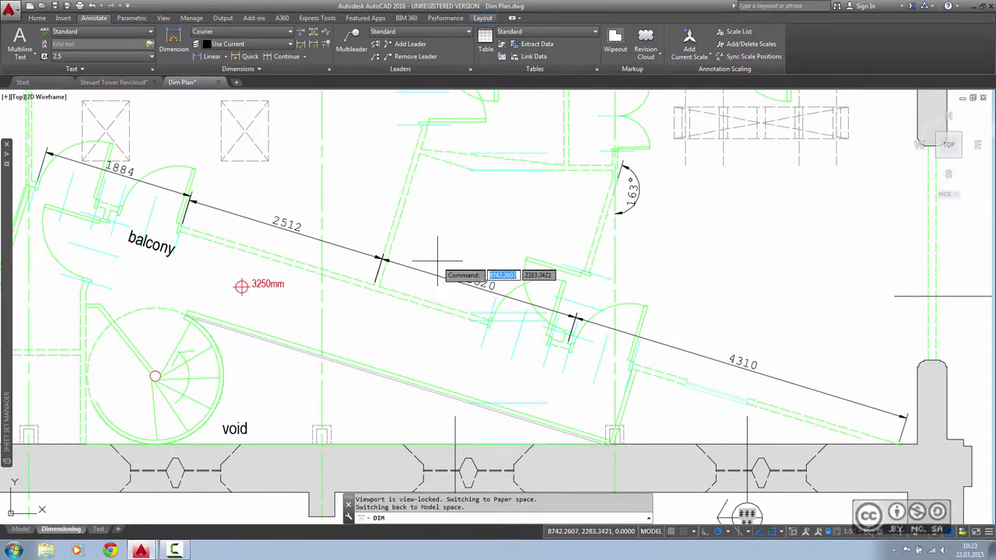
Continue from the 2520 balcony dimension with a 696 dimension, breaking the remainder into 1824
{"action": "key", "text": "Return"}
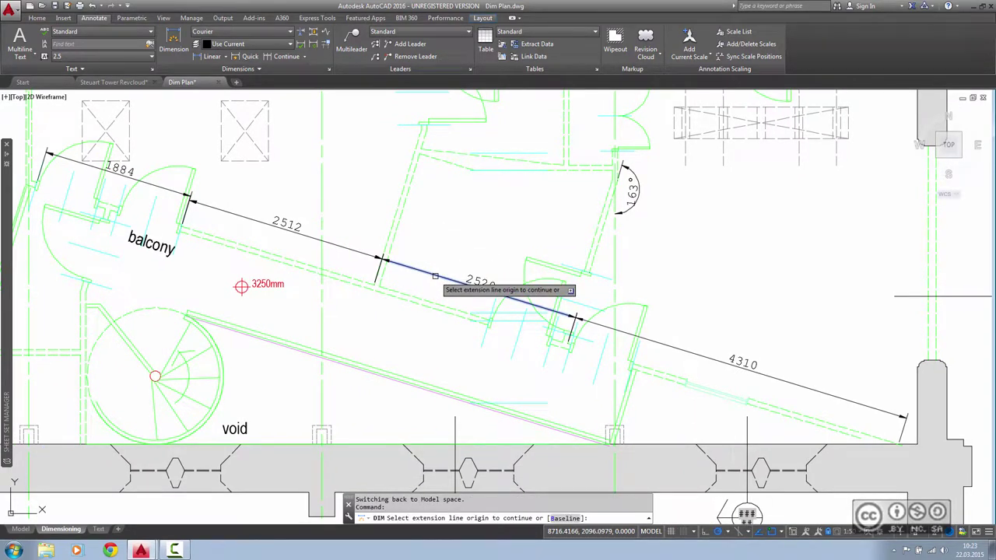
{"action": "left_click", "coordinate": [435, 276]}
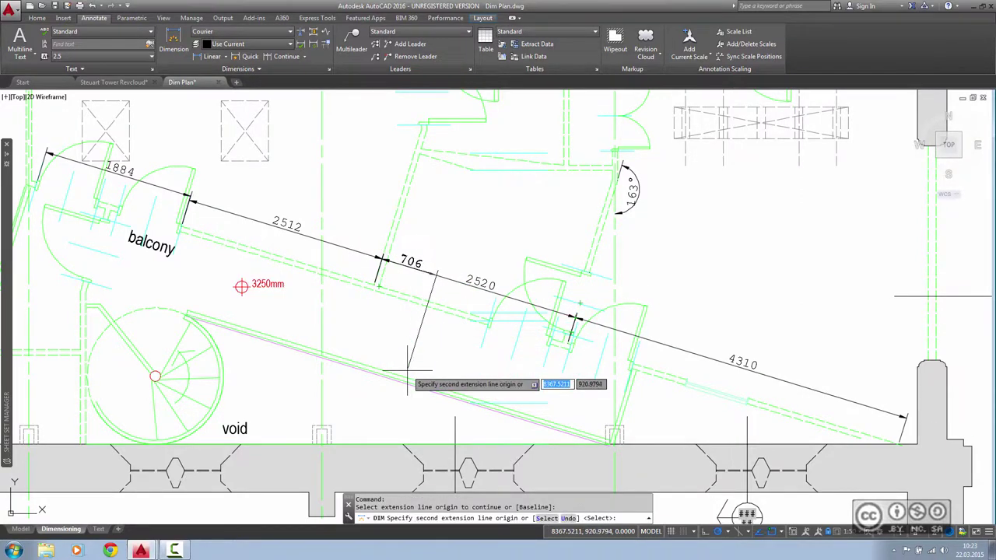
{"action": "left_click", "coordinate": [428, 302]}
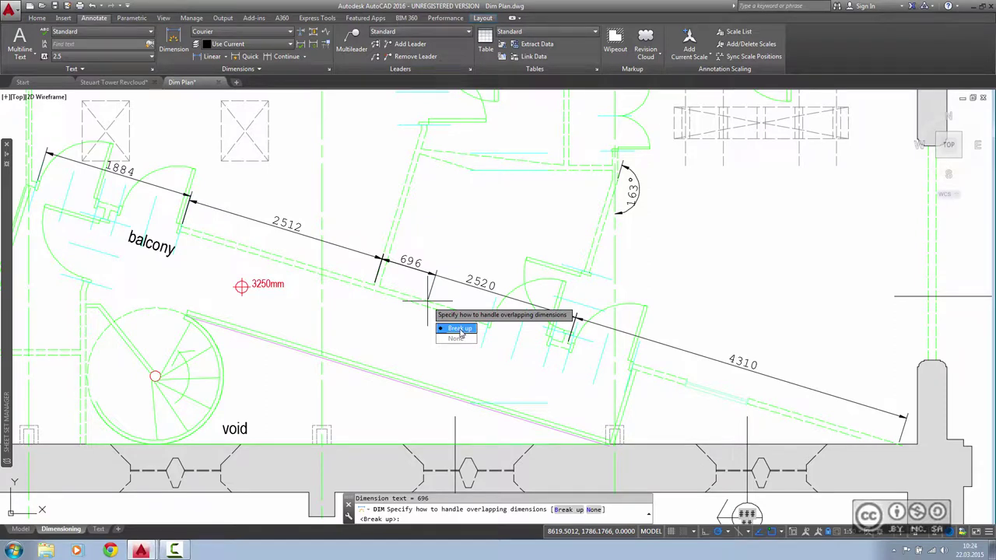
{"action": "left_click", "coordinate": [459, 328]}
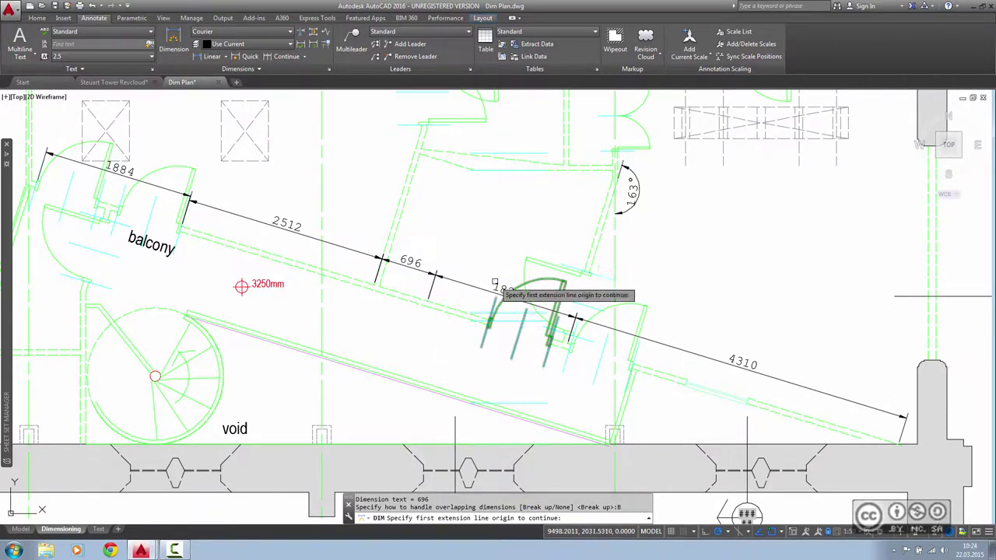
{"action": "key", "text": "Return"}
{"action": "middle_click_drag", "start_coordinate": [455, 246], "coordinate": [440, 255]}
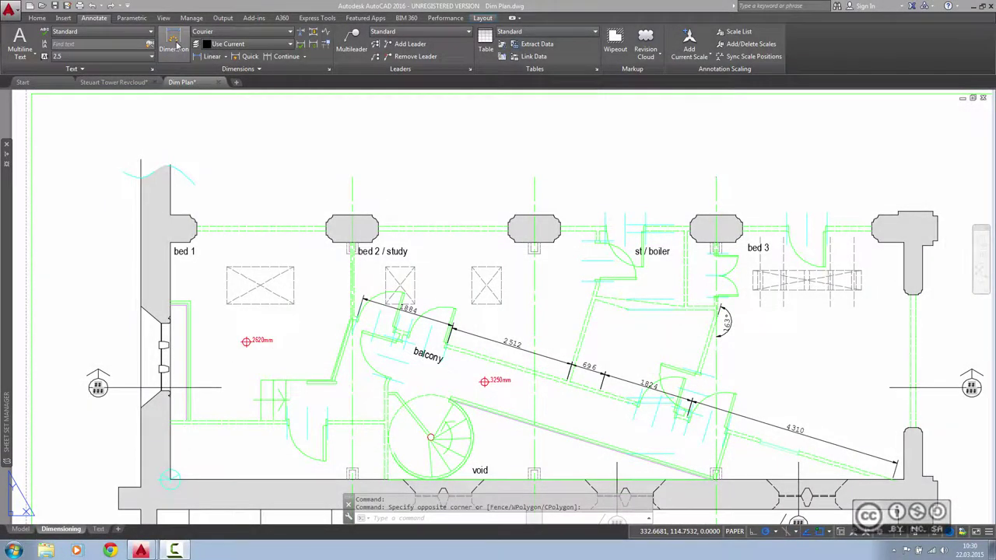
Start a new dimension and choose a layer from the Dim Layer Override list
{"action": "left_click", "coordinate": [175, 43]}
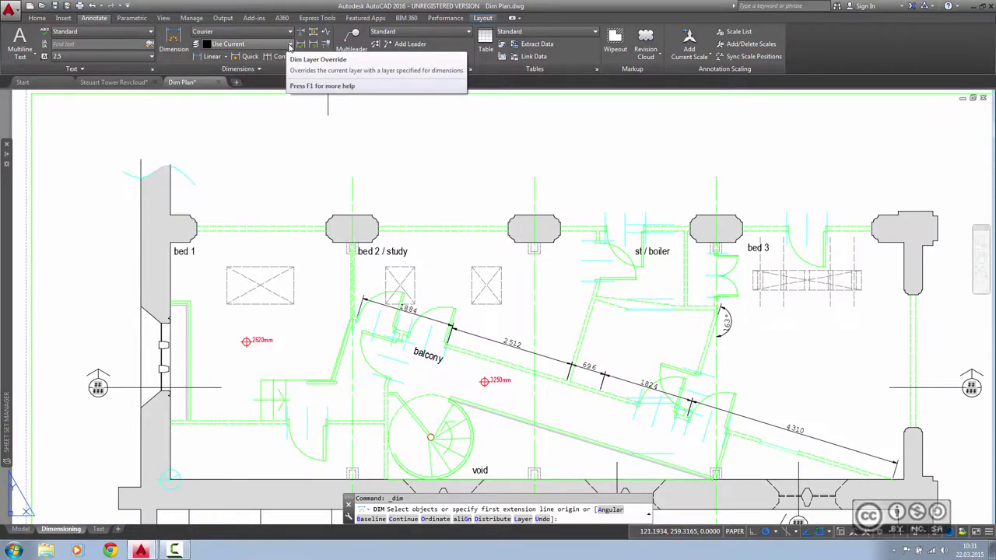
{"action": "left_click", "coordinate": [289, 45]}
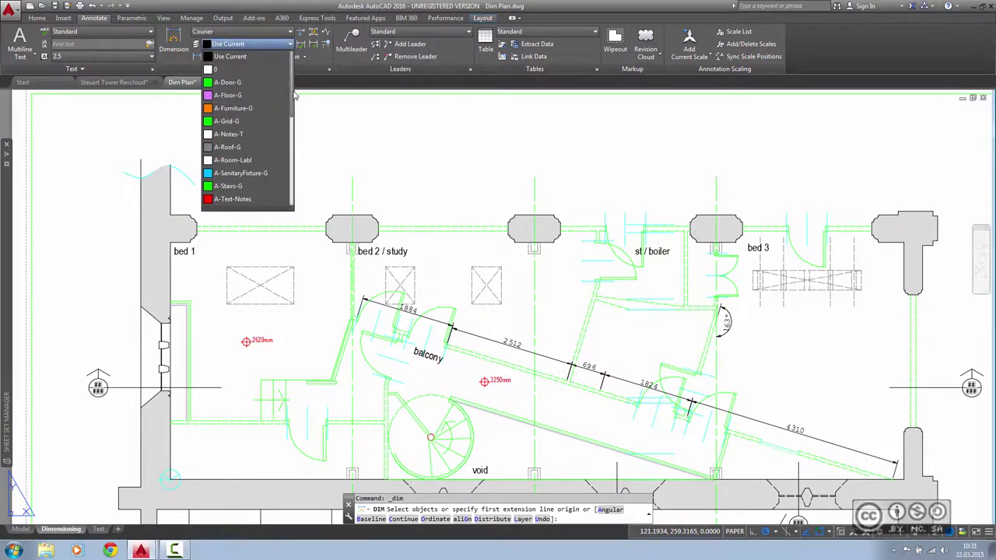
{"action": "left_click_drag", "start_coordinate": [291, 93], "coordinate": [291, 191]}
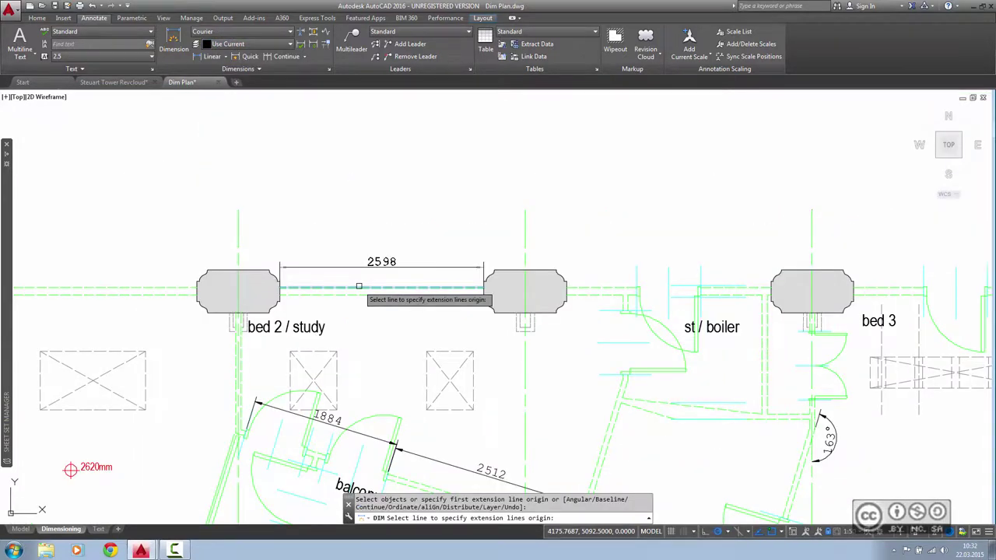
Place the 2598 dimension on the wall above bed 2 / study
{"action": "left_click", "coordinate": [358, 286]}
{"action": "left_click", "coordinate": [381, 187]}
{"action": "key", "text": "Escape"}
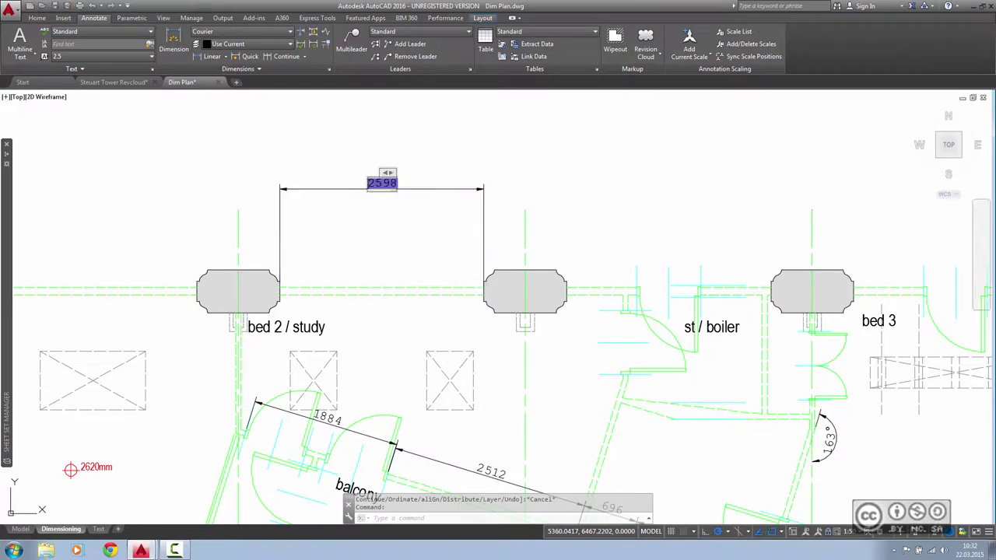
Prefix the 2598 dimension text with 'See on väga väga pikk tekst:' and wrap it over three lines
{"action": "double_click", "coordinate": [381, 185]}
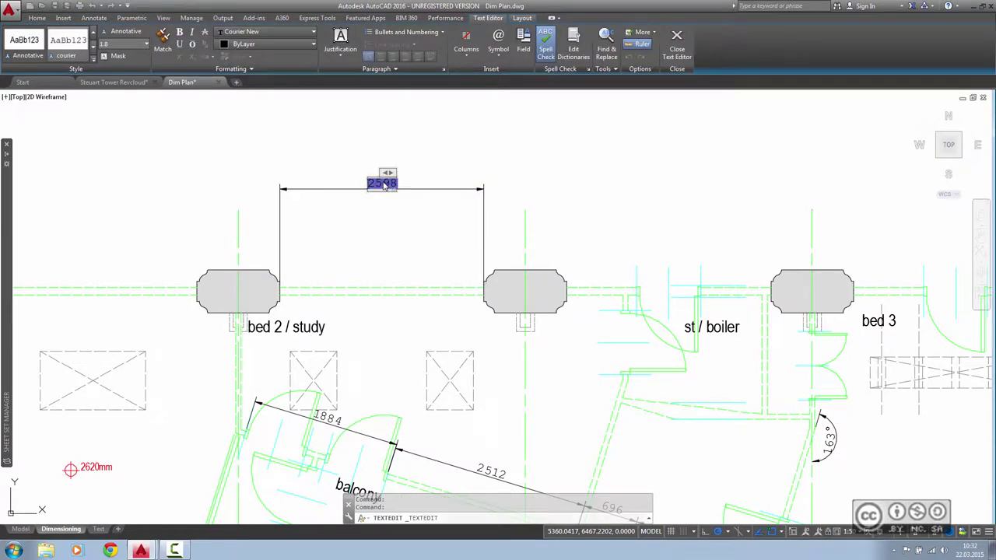
{"action": "type", "text": "See on "}
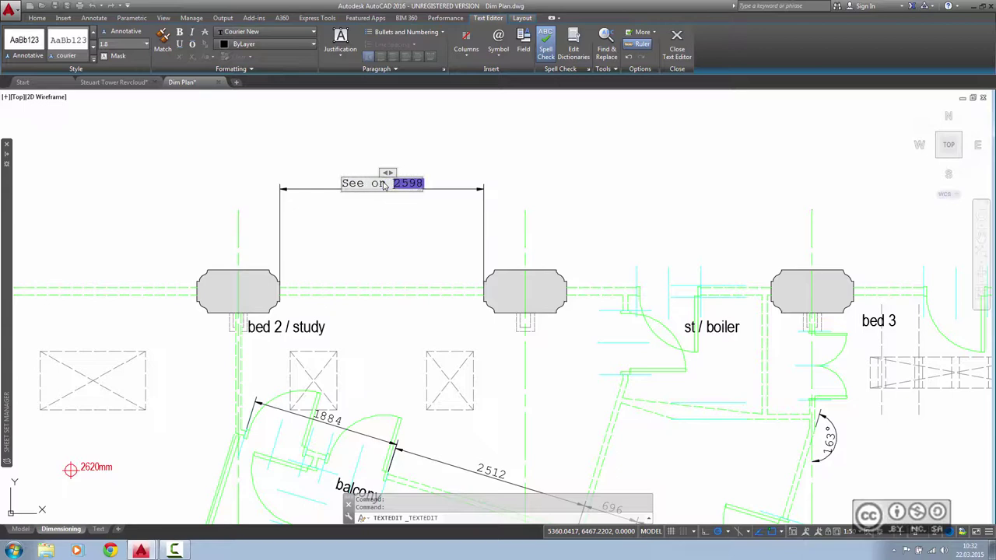
{"action": "type", "text": "väga väga pikk tek"}
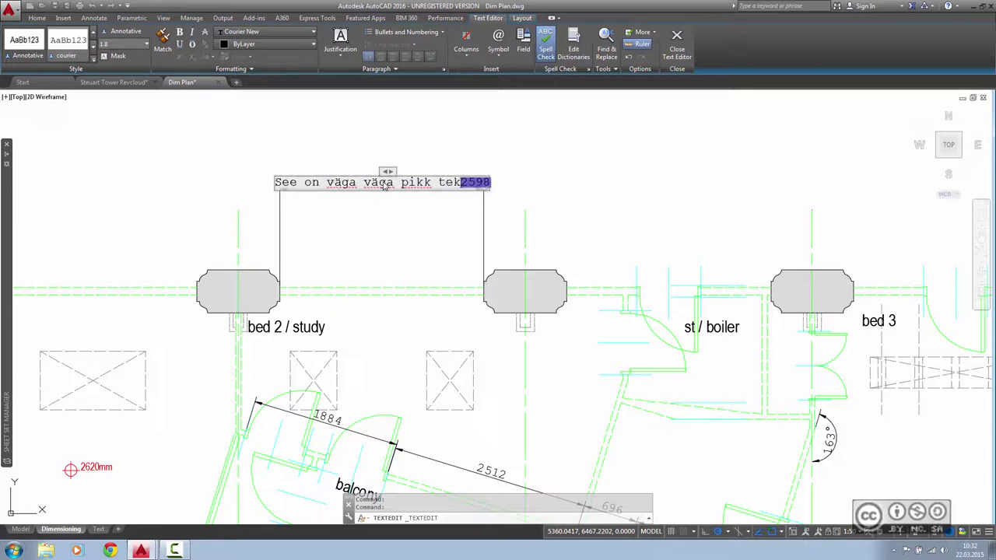
{"action": "type", "text": "st:"}
{"action": "left_click", "coordinate": [423, 210]}
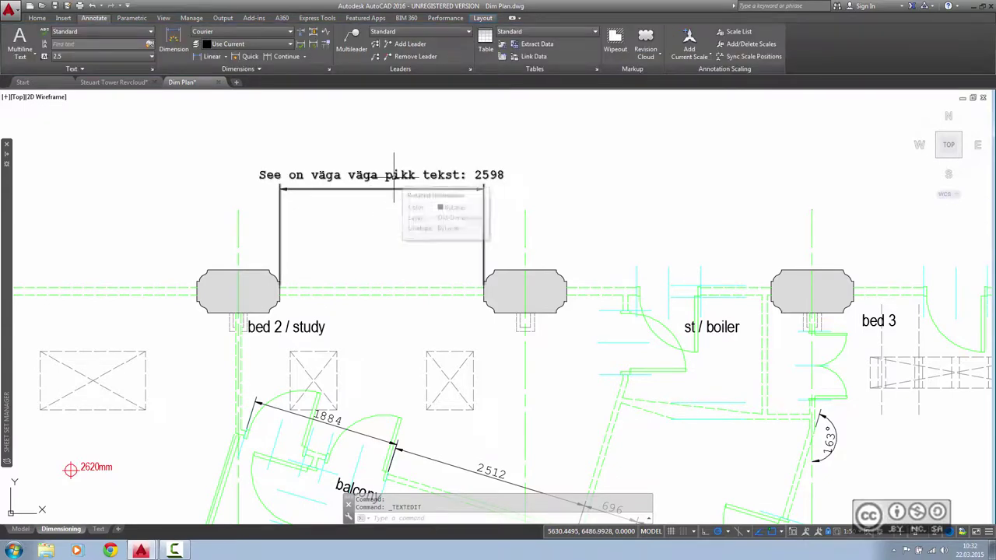
{"action": "left_click", "coordinate": [403, 180]}
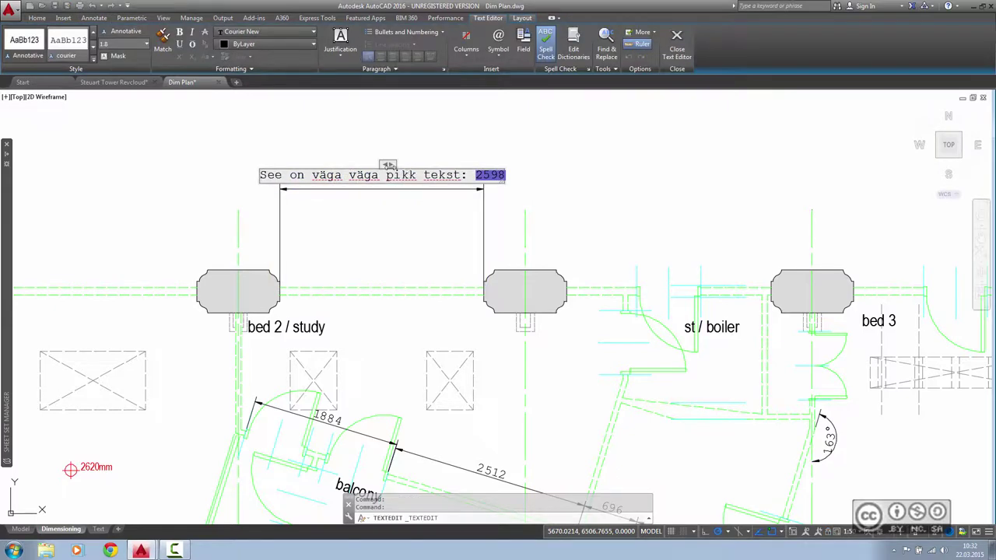
{"action": "left_click_drag", "start_coordinate": [395, 169], "coordinate": [495, 160]}
{"action": "left_click", "coordinate": [403, 250]}
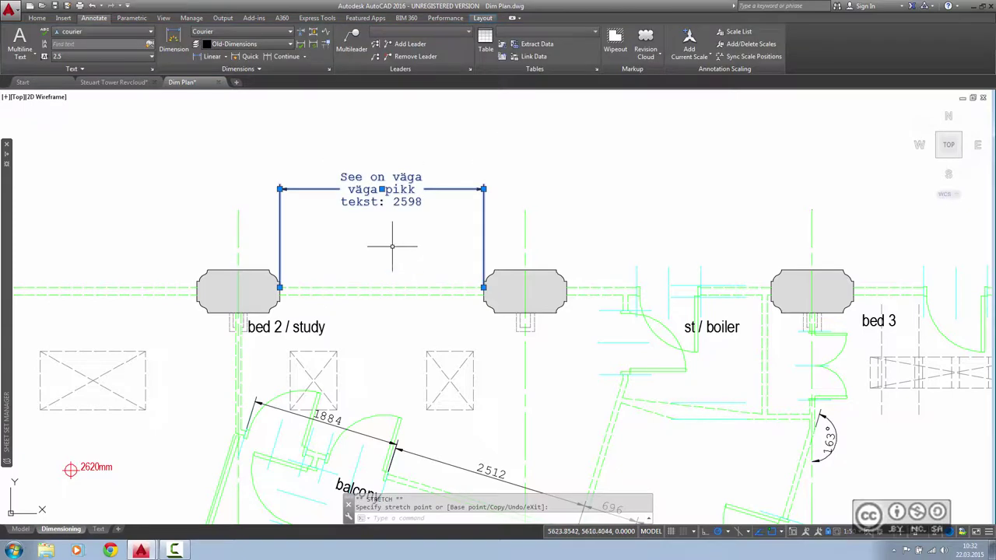
{"action": "key", "text": "Escape"}
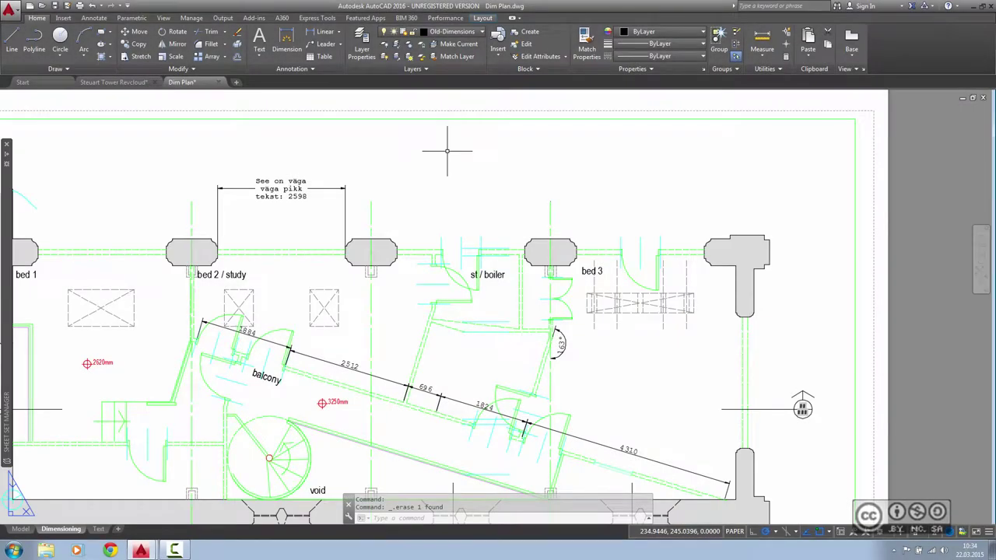
Draw a multiline text box above the plan and fill it with repeated 'See on väga pikk tekst ja raamiga' lines
{"action": "left_click", "coordinate": [260, 56]}
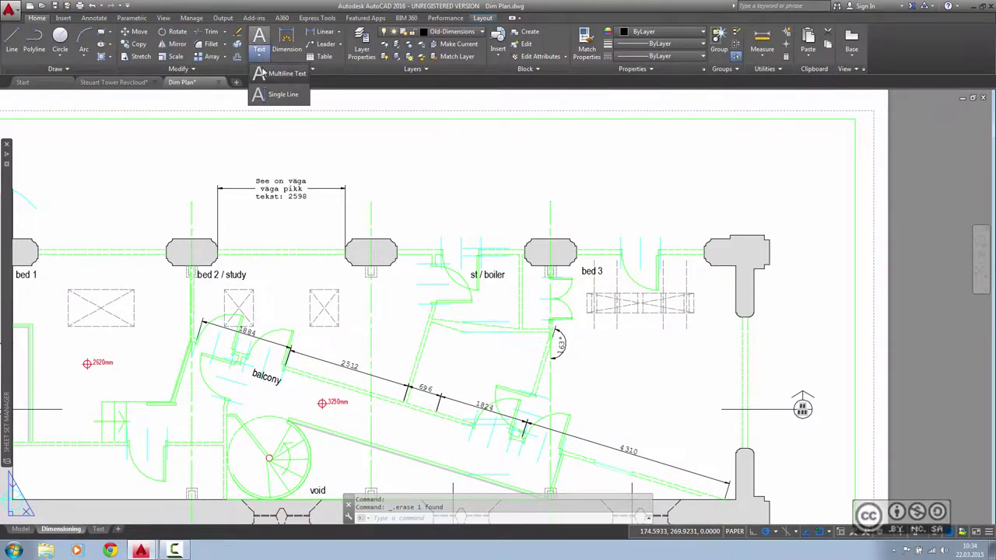
{"action": "left_click", "coordinate": [279, 75]}
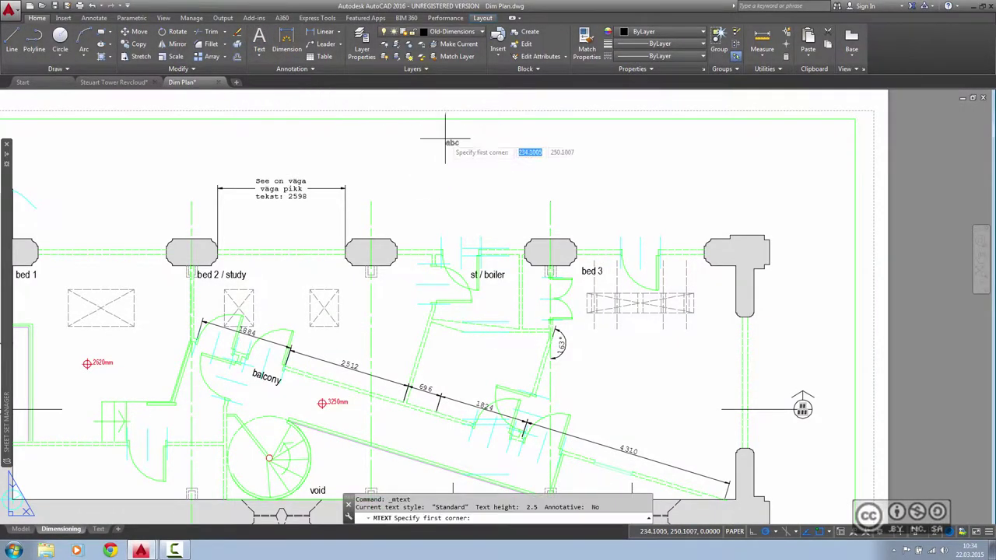
{"action": "left_click", "coordinate": [395, 133]}
{"action": "left_click", "coordinate": [578, 182]}
{"action": "type", "text": "See on väga pikk tekst ja raamiga"}
{"action": "key", "text": "ctrl+a"}
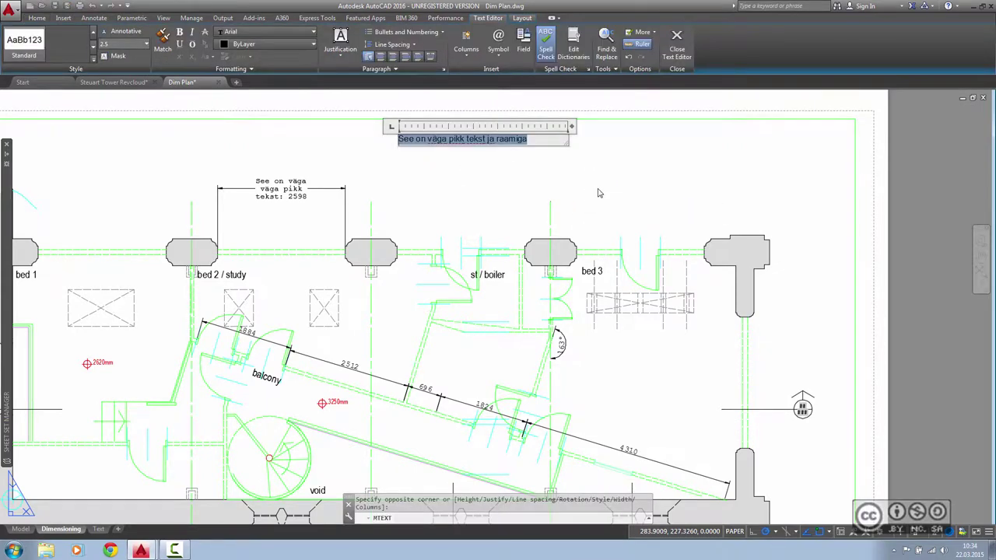
{"action": "key", "text": "ctrl+c"}
{"action": "key", "text": "ctrl+v"}
{"action": "key", "text": "ctrl+v"}
{"action": "key", "text": "ctrl+v"}
{"action": "key", "text": "ctrl+v"}
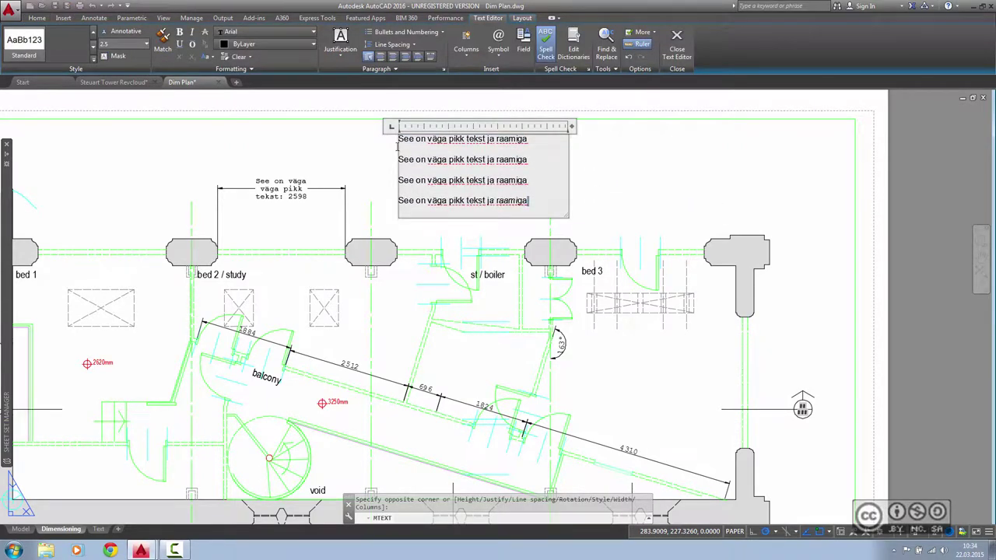
Split all four lines of the note into two static columns
{"action": "left_click_drag", "start_coordinate": [399, 145], "coordinate": [552, 196]}
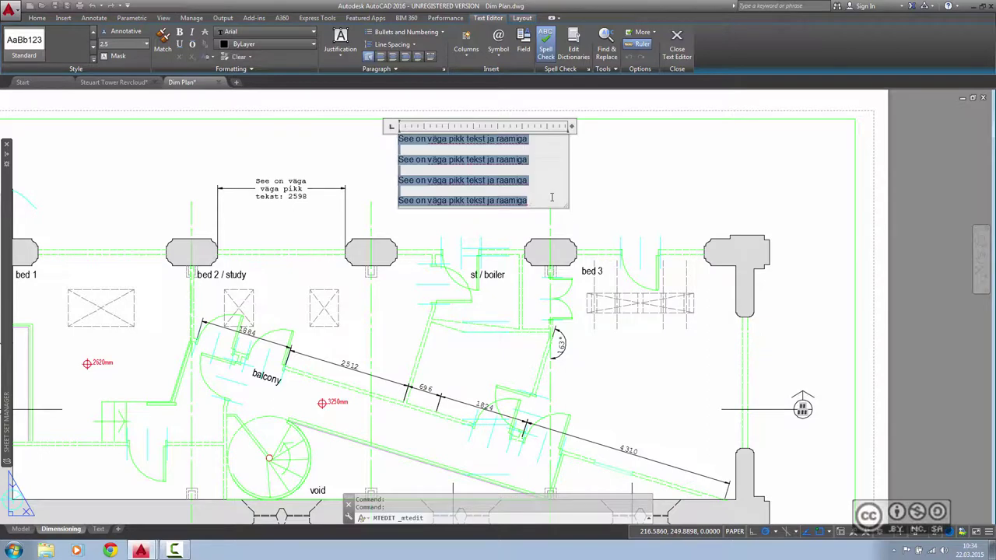
{"action": "left_click", "coordinate": [466, 47]}
{"action": "mouse_move", "coordinate": [493, 95]}
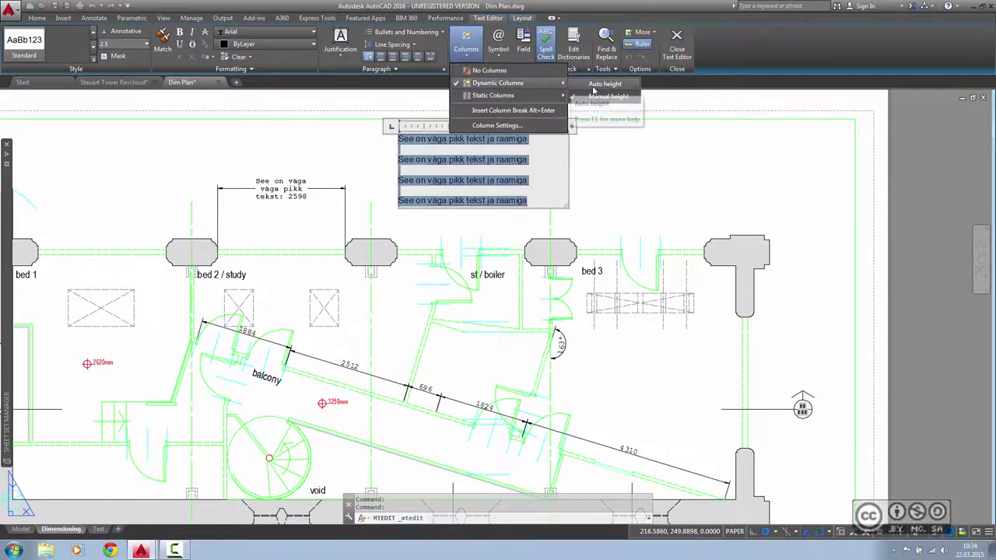
{"action": "left_click", "coordinate": [591, 96]}
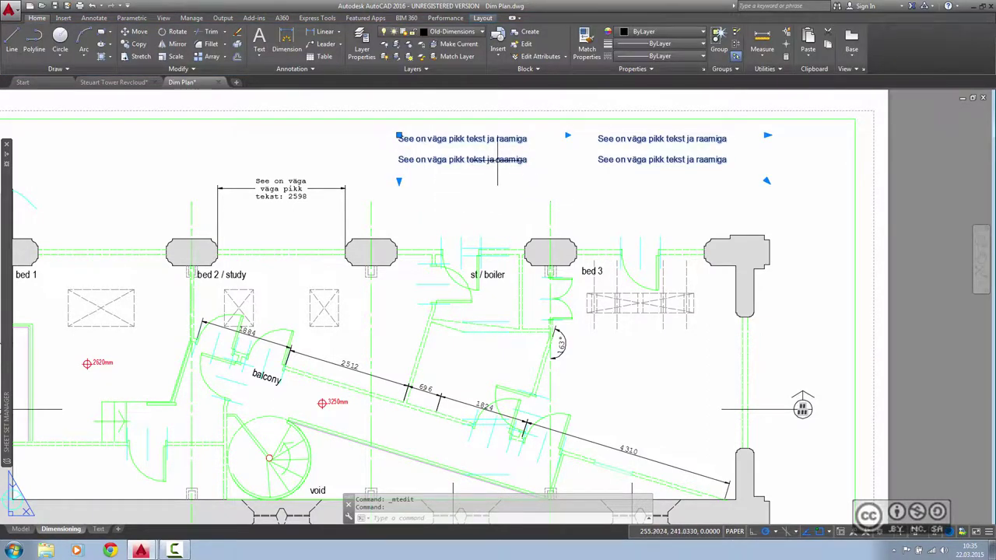
{"action": "double_click", "coordinate": [512, 164]}
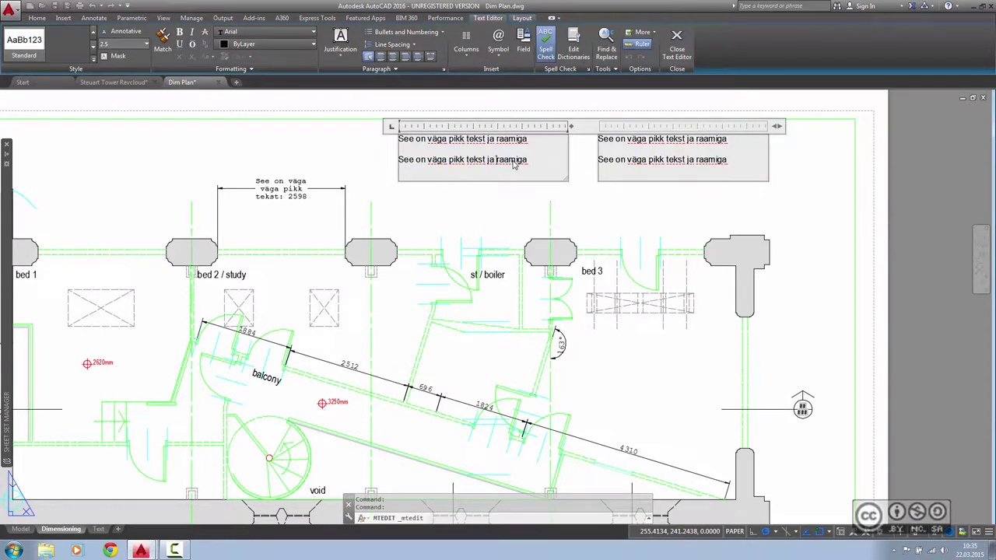
{"action": "key", "text": "Escape"}
Show the two-column note's properties with CH
{"action": "left_click", "coordinate": [506, 161]}
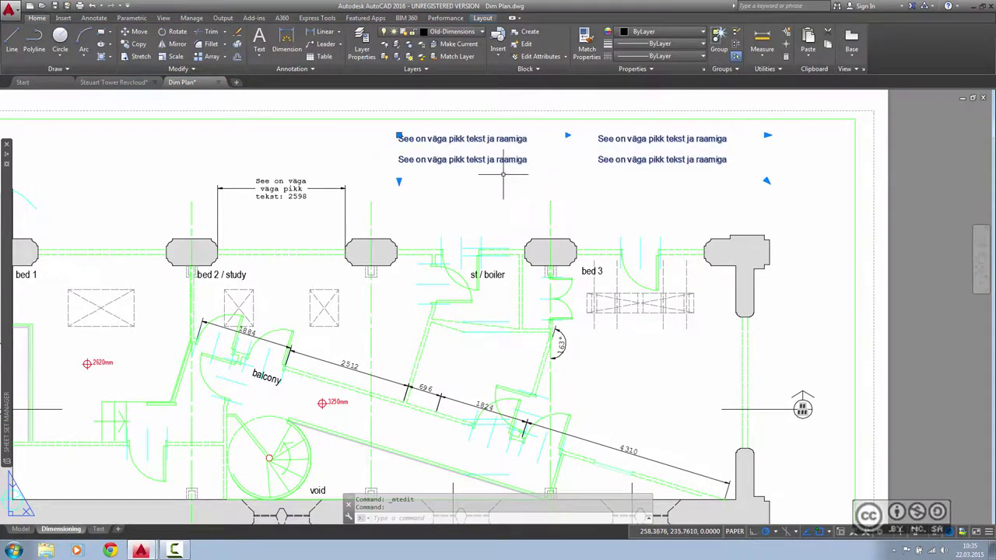
{"action": "type", "text": "ch"}
{"action": "key", "text": "Return"}
Set the note's Text frame to Yes, then reopen the left text and select 'See on väga'
{"action": "scroll", "coordinate": [981, 334], "scroll_direction": "down", "scroll_amount": 2}
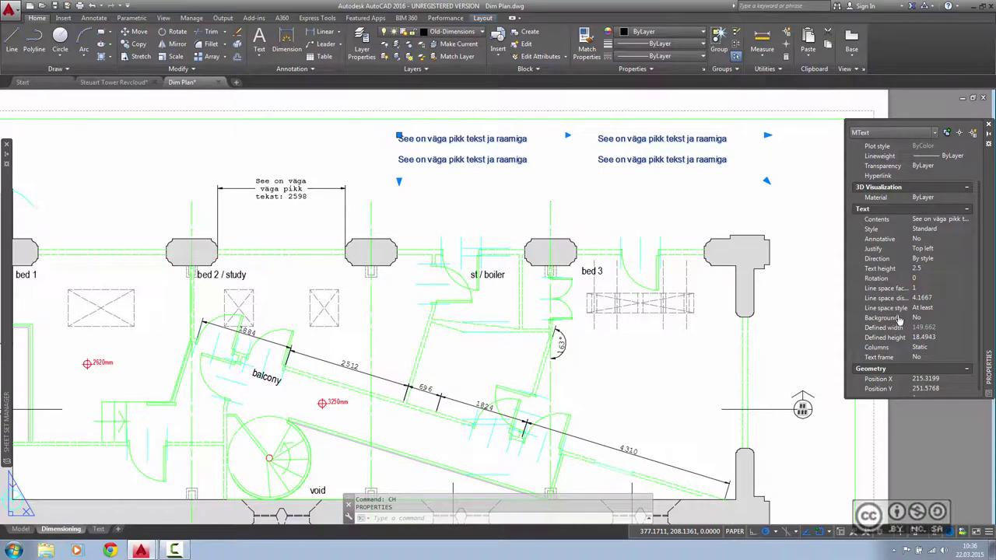
{"action": "left_click", "coordinate": [924, 357]}
{"action": "left_click", "coordinate": [924, 357]}
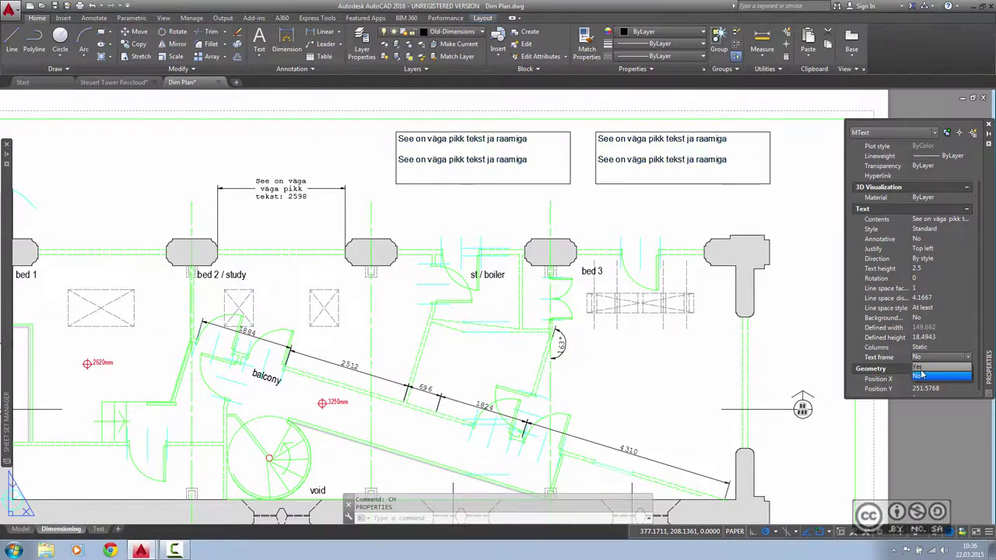
{"action": "left_click", "coordinate": [917, 366]}
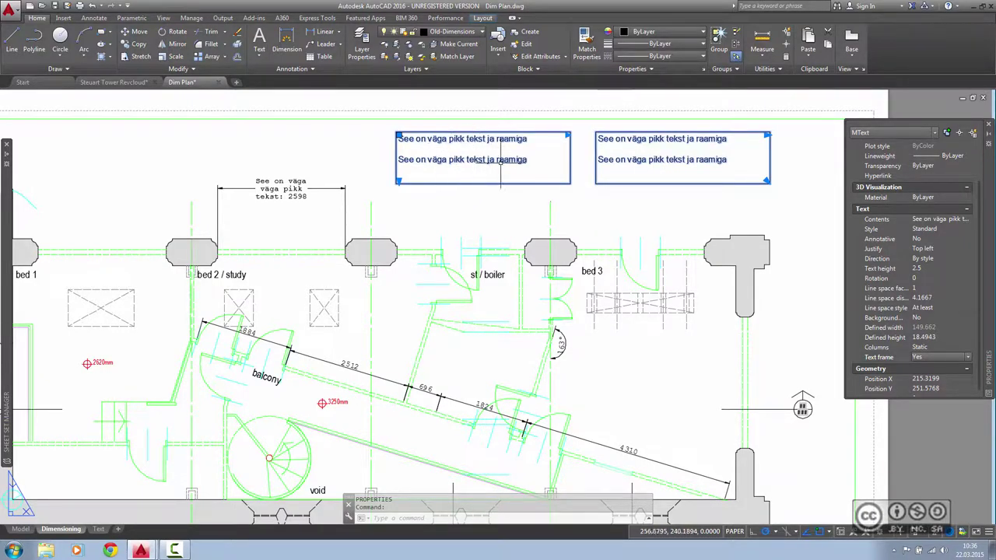
{"action": "double_click", "coordinate": [669, 152]}
{"action": "left_click_drag", "start_coordinate": [447, 139], "coordinate": [387, 142]}
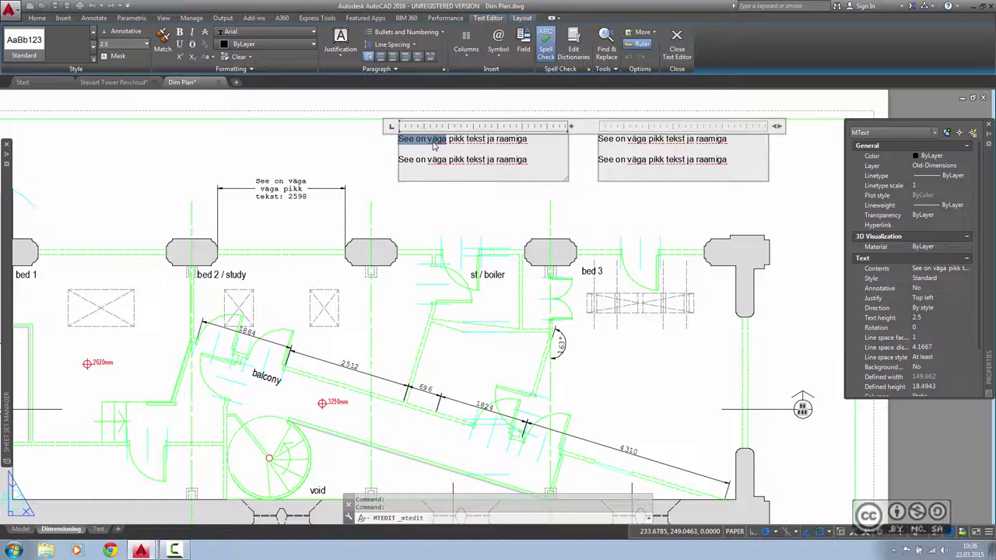
Bold 'See on väga' and match that bold formatting onto words in the right text
{"action": "key", "text": "ctrl+b"}
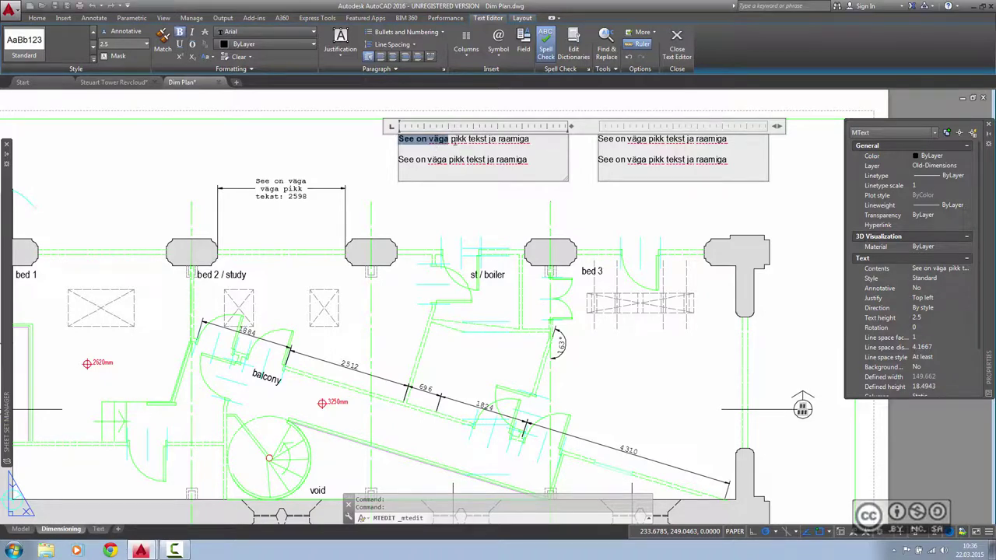
{"action": "left_click", "coordinate": [451, 140]}
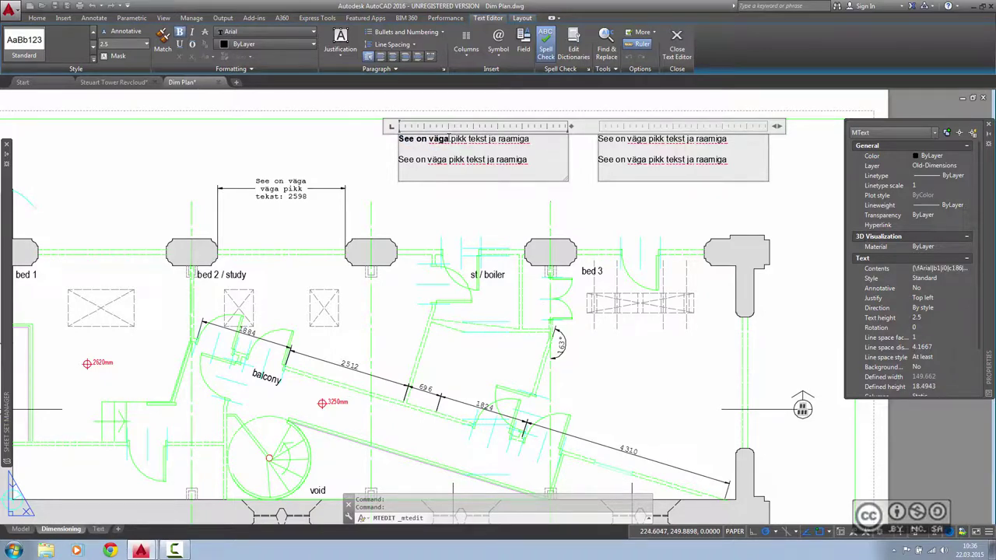
{"action": "left_click", "coordinate": [162, 41]}
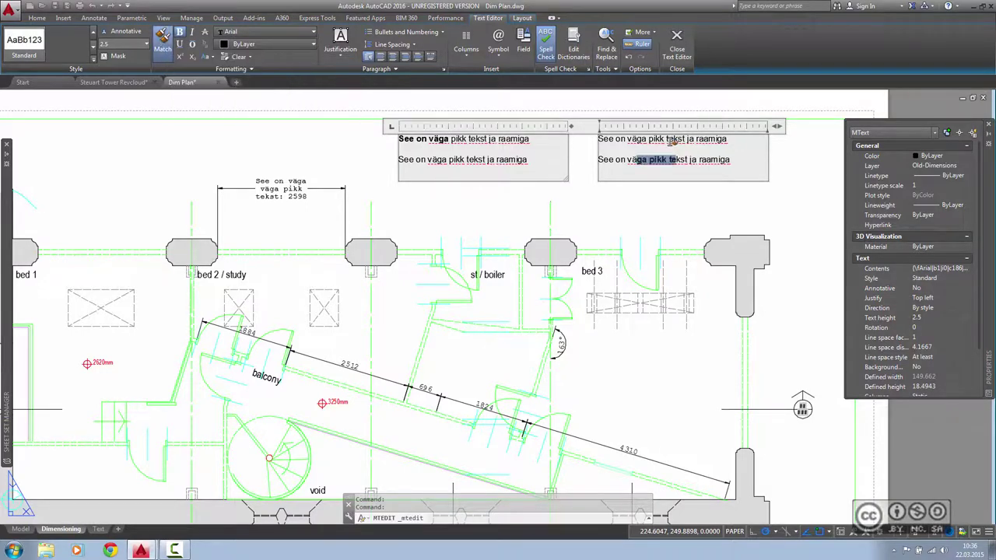
{"action": "left_click_drag", "start_coordinate": [665, 139], "coordinate": [733, 160]}
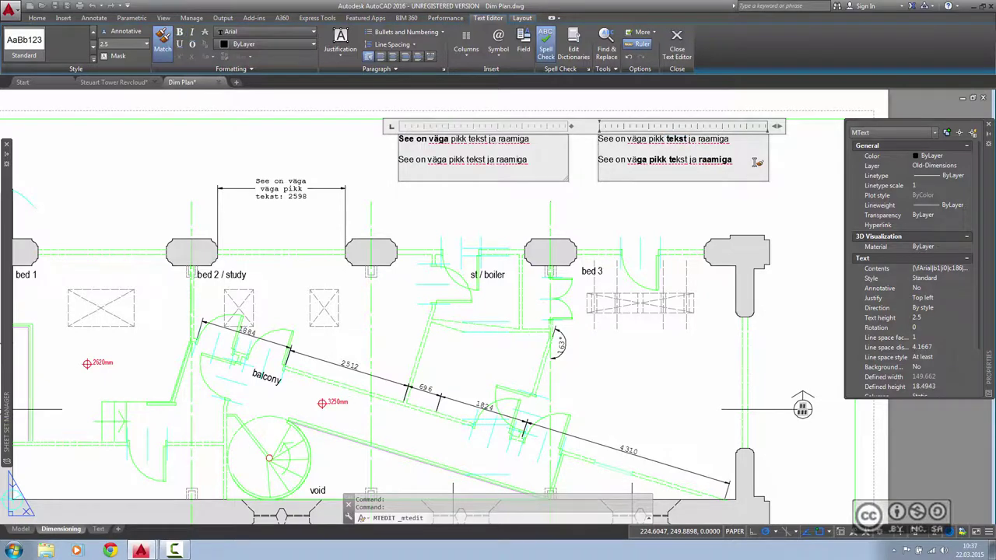
Make 'tekst' red and match the red colour onto both 'See' words in the right text
{"action": "double_click", "coordinate": [474, 159]}
{"action": "left_click", "coordinate": [269, 43]}
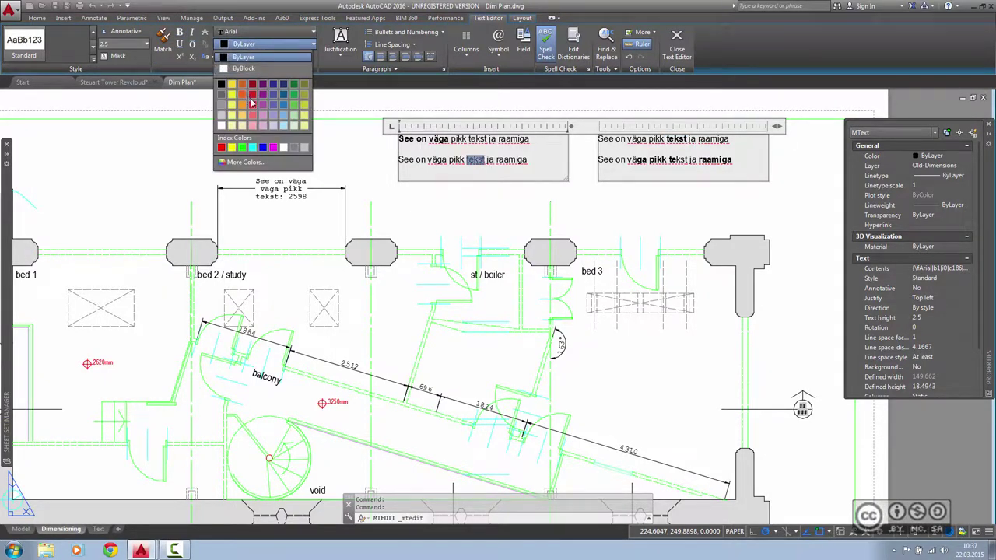
{"action": "left_click", "coordinate": [252, 94]}
{"action": "left_click", "coordinate": [476, 159]}
{"action": "left_click", "coordinate": [162, 43]}
{"action": "left_click_drag", "start_coordinate": [597, 159], "coordinate": [613, 160]}
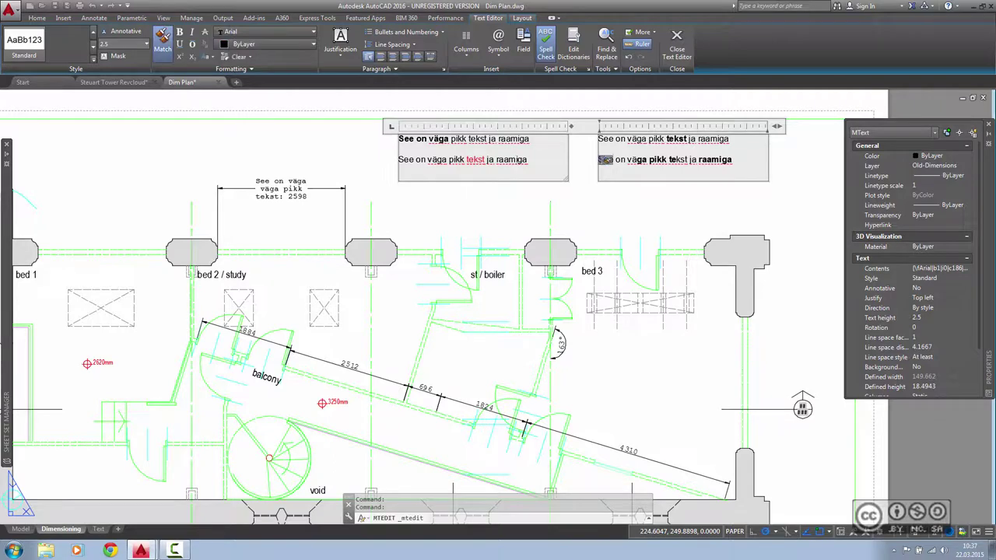
{"action": "double_click", "coordinate": [615, 138]}
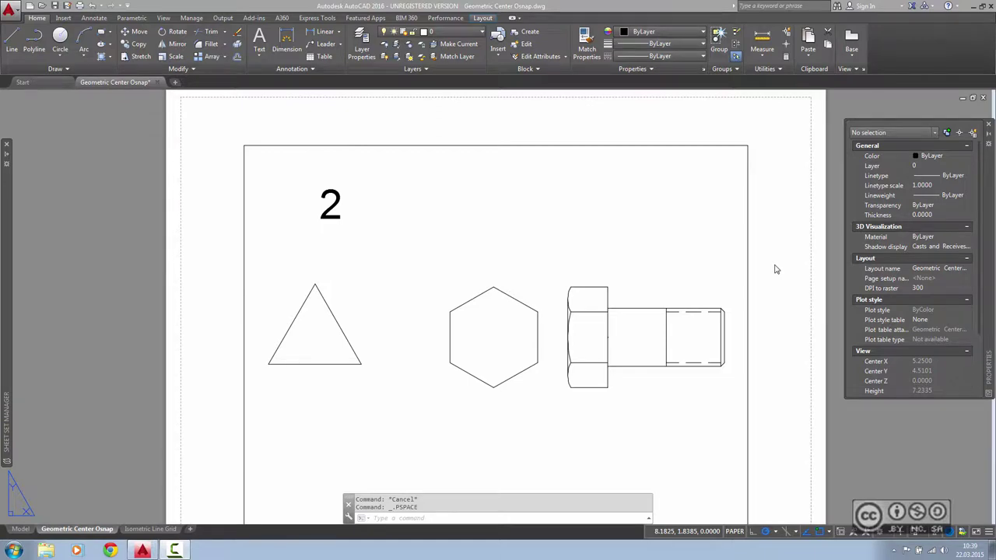
Review the object snap modes list and start a line with L
{"action": "left_click", "coordinate": [830, 536]}
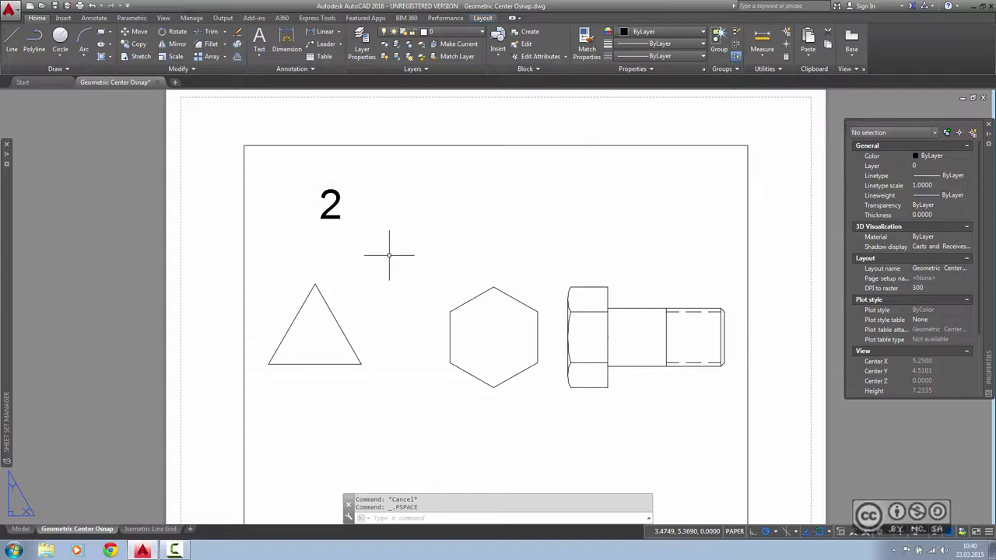
{"action": "type", "text": "l"}
{"action": "key", "text": "Return"}
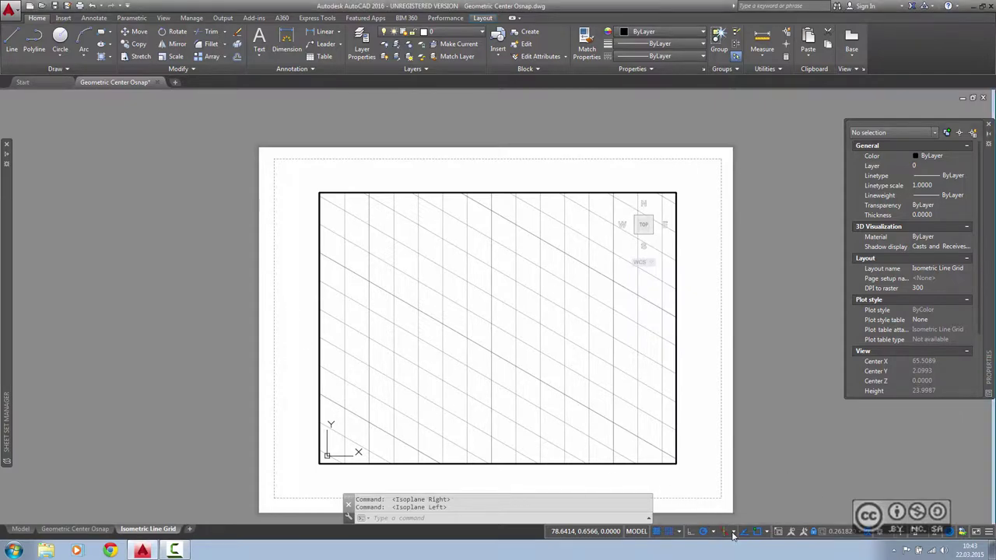
On the Left isoplane, draw the box's left face as a closed polyline parallelogram
{"action": "left_click", "coordinate": [732, 532]}
{"action": "left_click", "coordinate": [751, 482]}
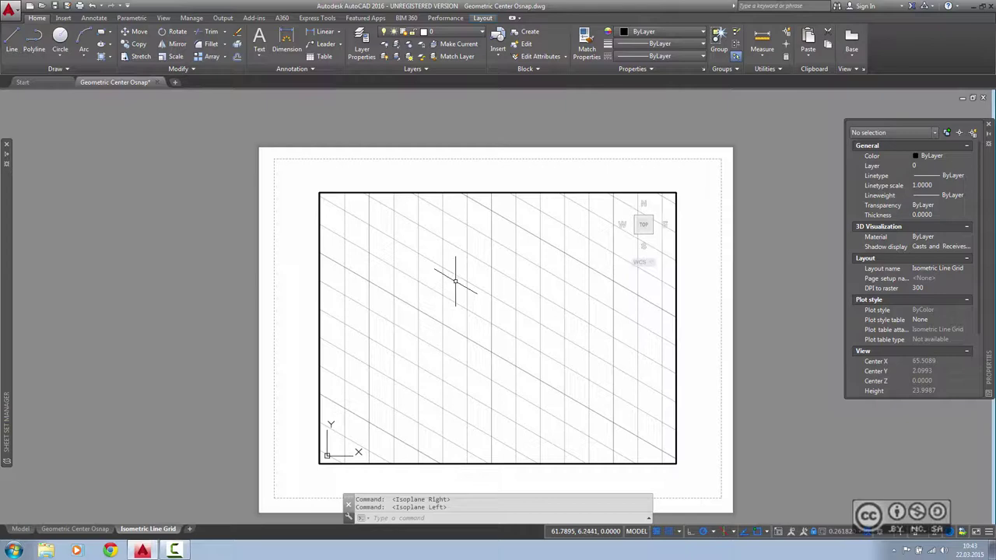
{"action": "type", "text": "pl"}
{"action": "key", "text": "Return"}
{"action": "left_click", "coordinate": [417, 253]}
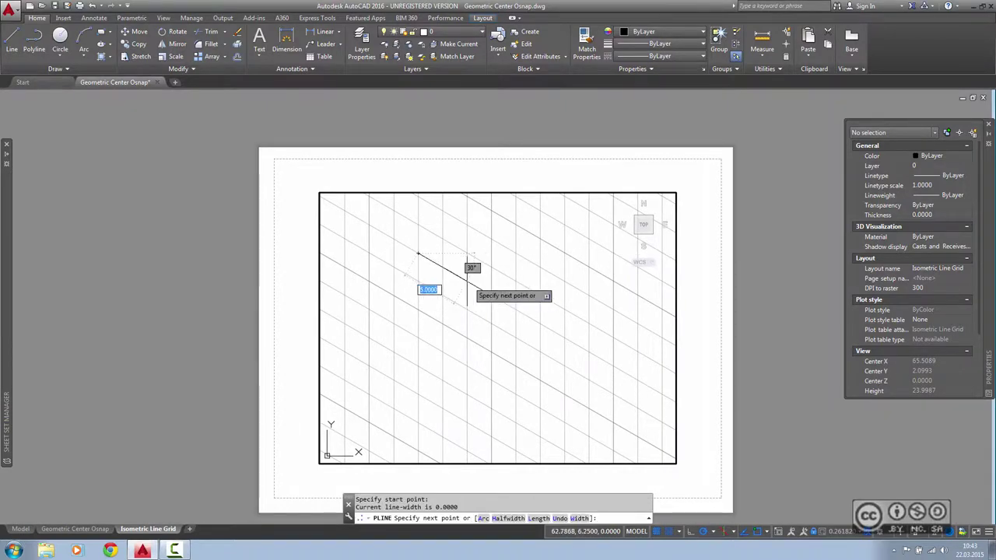
{"action": "left_click", "coordinate": [467, 280]}
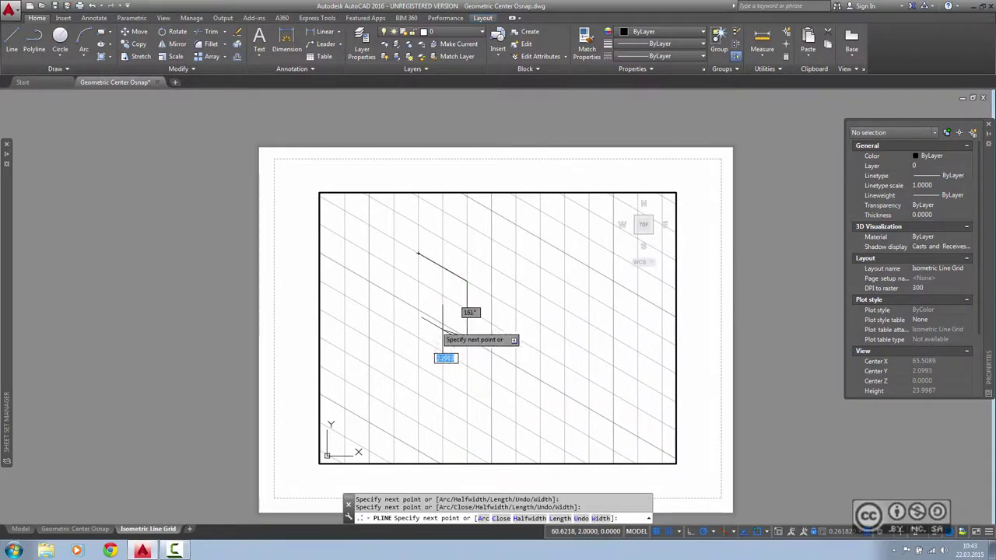
{"action": "left_click", "coordinate": [418, 309]}
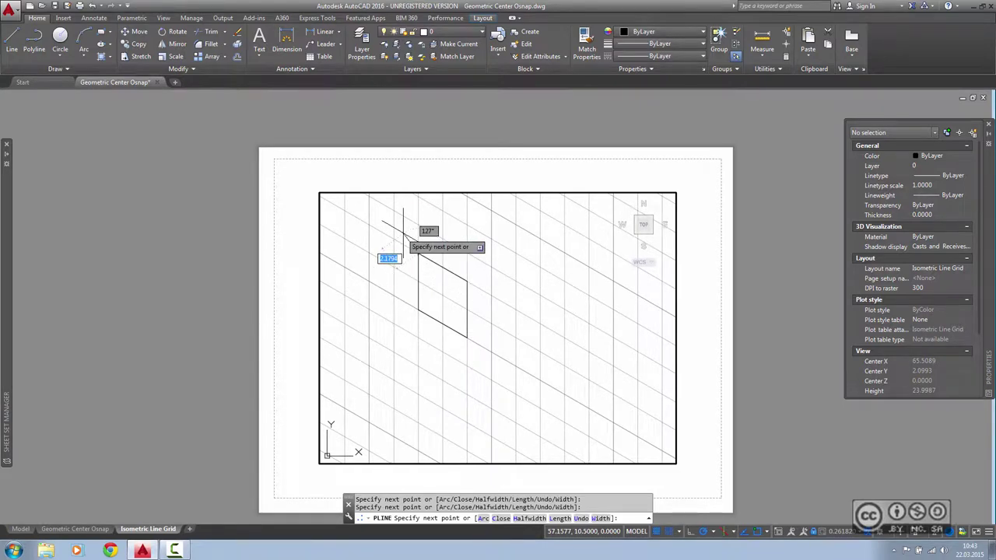
{"action": "left_click", "coordinate": [418, 252]}
{"action": "key", "text": "Return"}
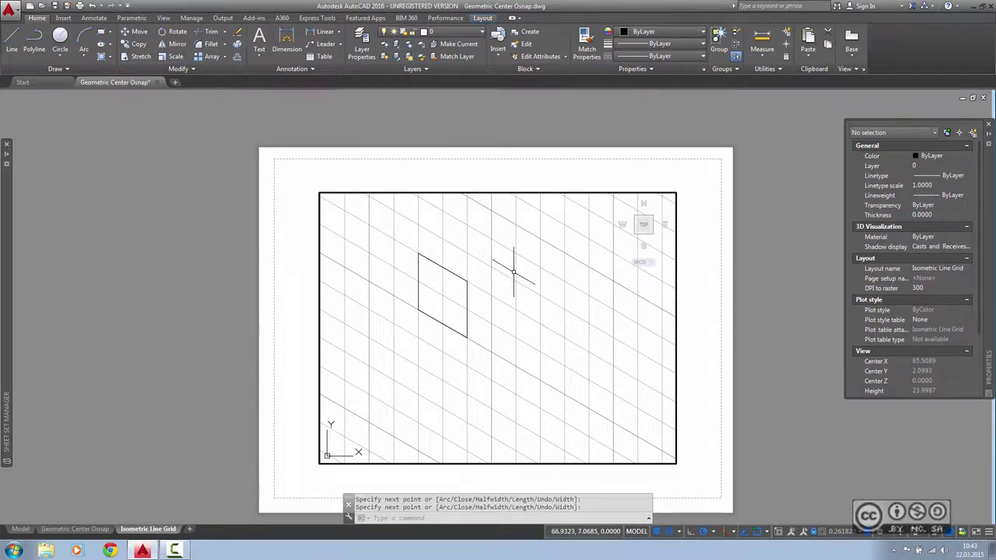
Draw the adjoining right face on the Right isoplane, then return to the Left isoplane
{"action": "left_click", "coordinate": [731, 534]}
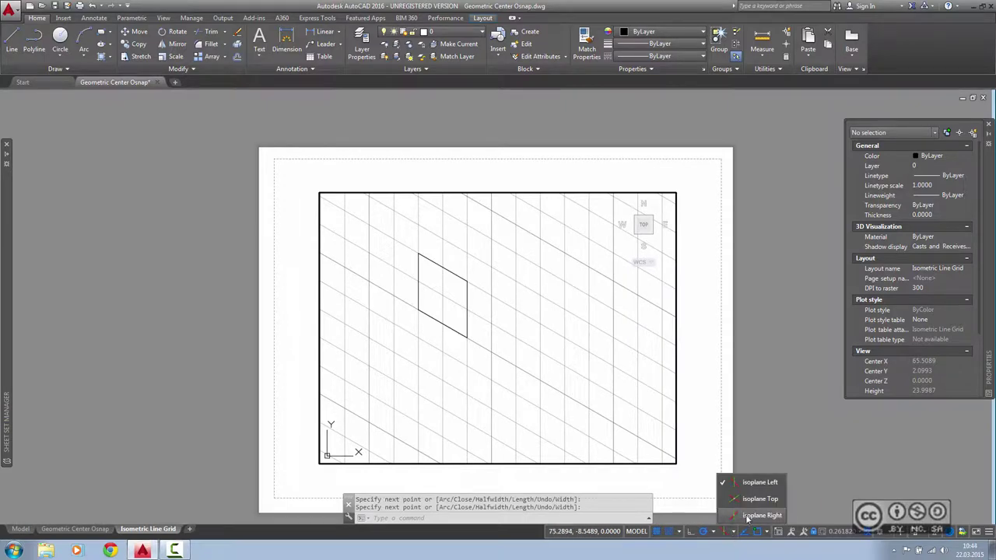
{"action": "left_click", "coordinate": [754, 514]}
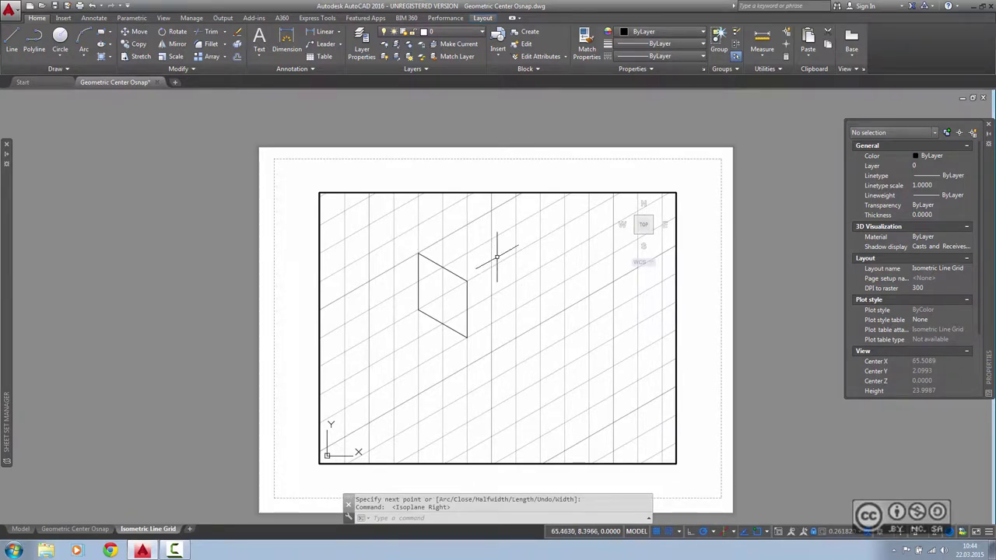
{"action": "key", "text": "Return"}
{"action": "left_click", "coordinate": [467, 281]}
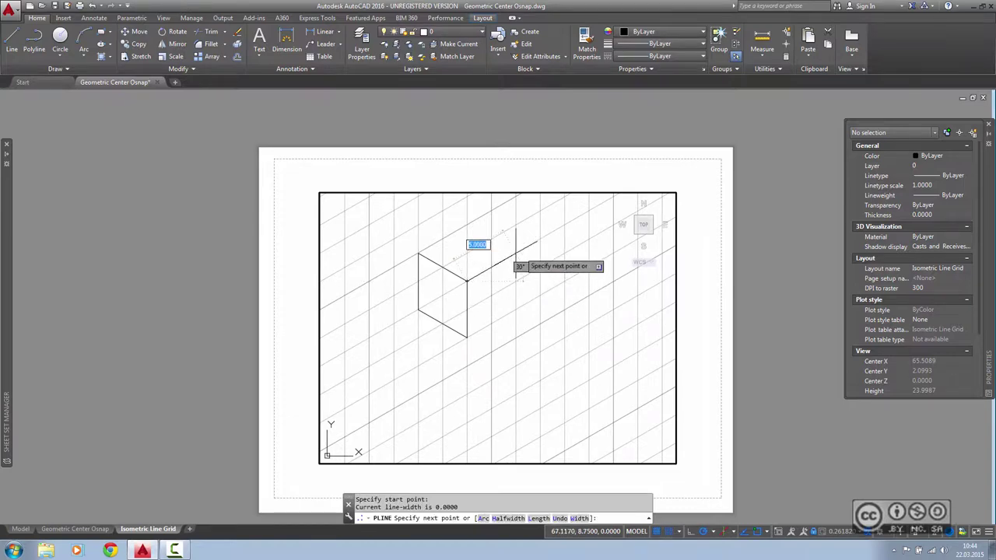
{"action": "left_click", "coordinate": [515, 254]}
{"action": "left_click", "coordinate": [514, 309]}
{"action": "left_click", "coordinate": [467, 336]}
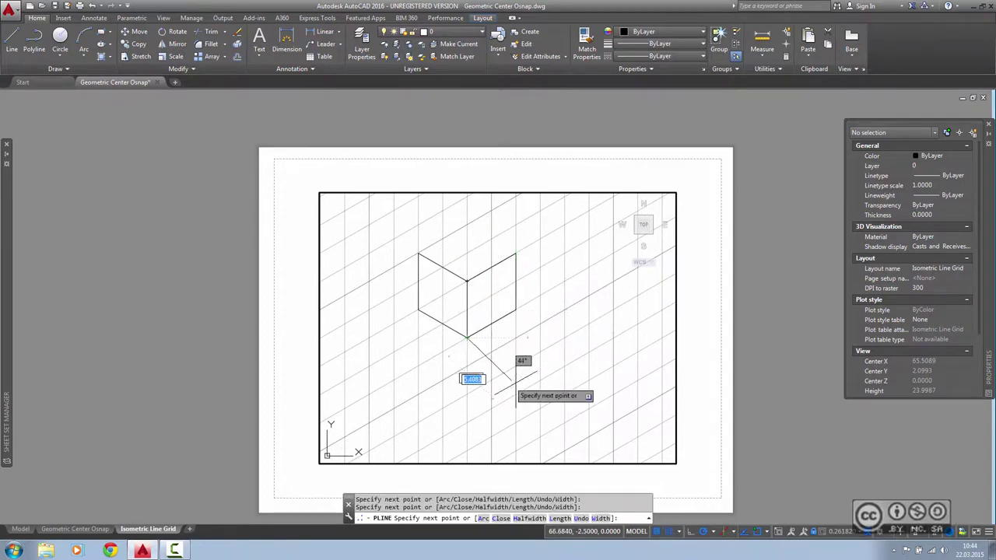
{"action": "left_click", "coordinate": [734, 531]}
{"action": "left_click", "coordinate": [743, 479]}
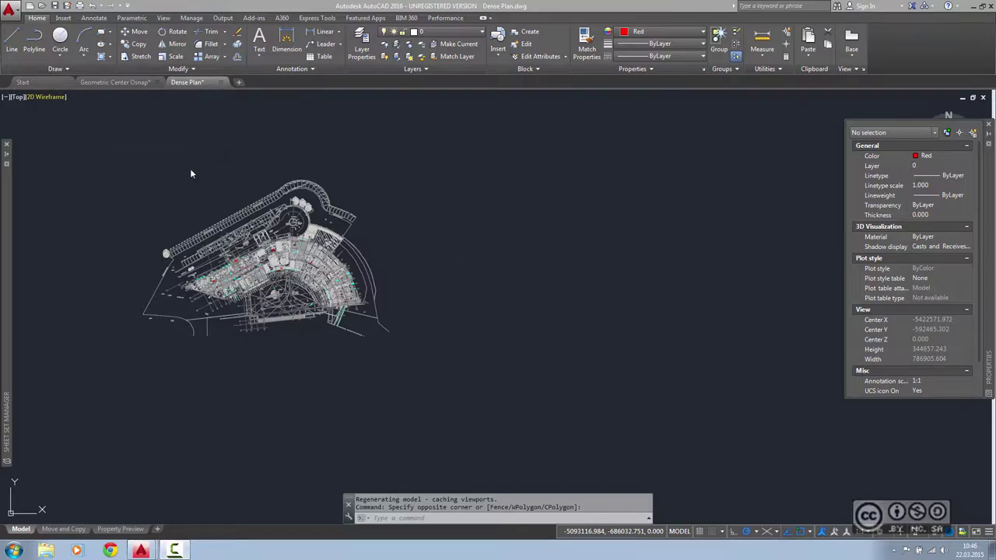
Window-select the whole site plan and copy it with COPY from a chosen base point
{"action": "left_click", "coordinate": [117, 150]}
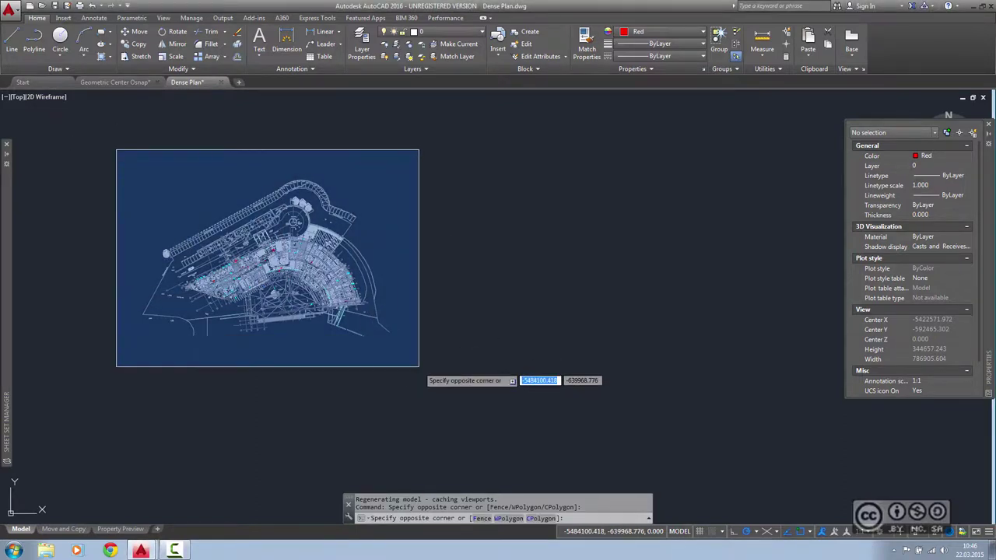
{"action": "left_click", "coordinate": [418, 367]}
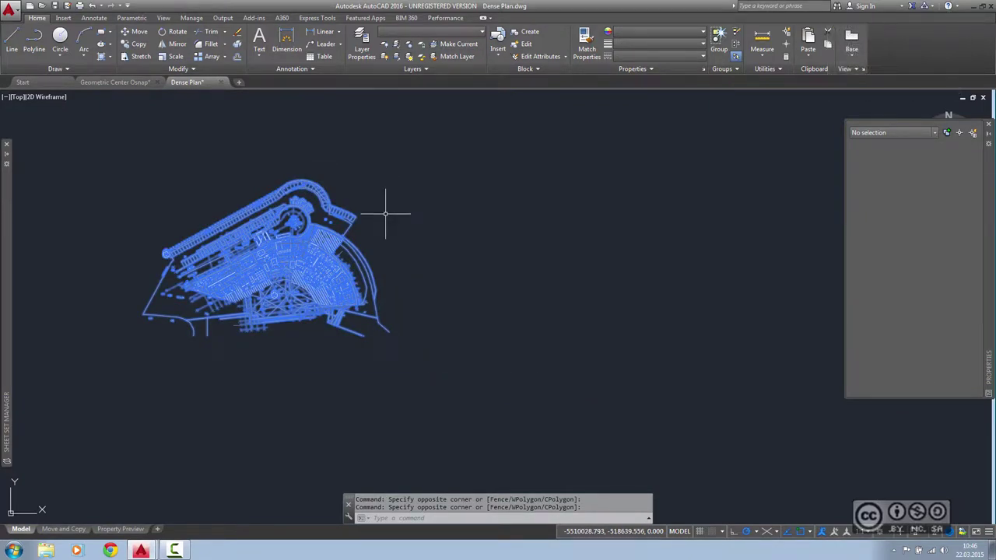
{"action": "type", "text": "COP"}
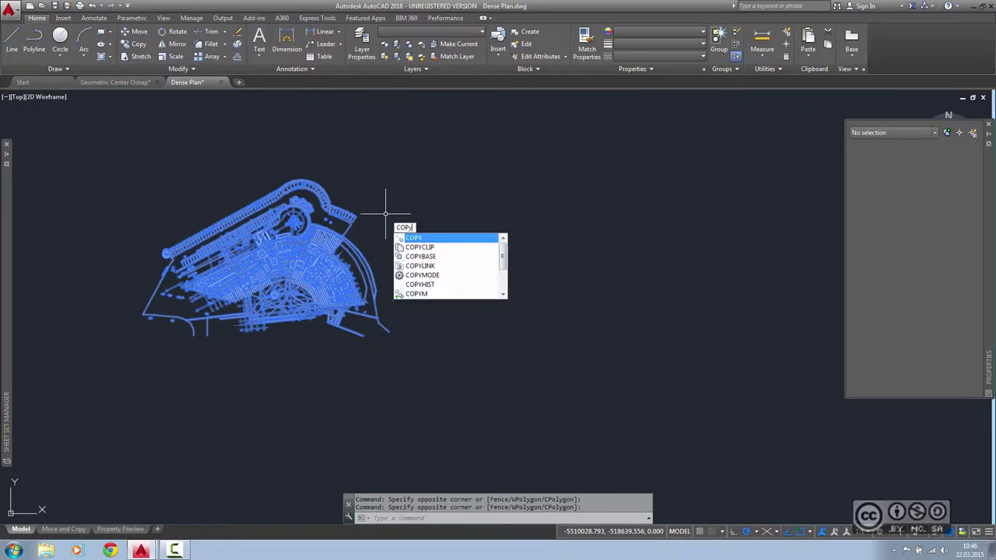
{"action": "type", "text": "Y"}
{"action": "key", "text": "Return"}
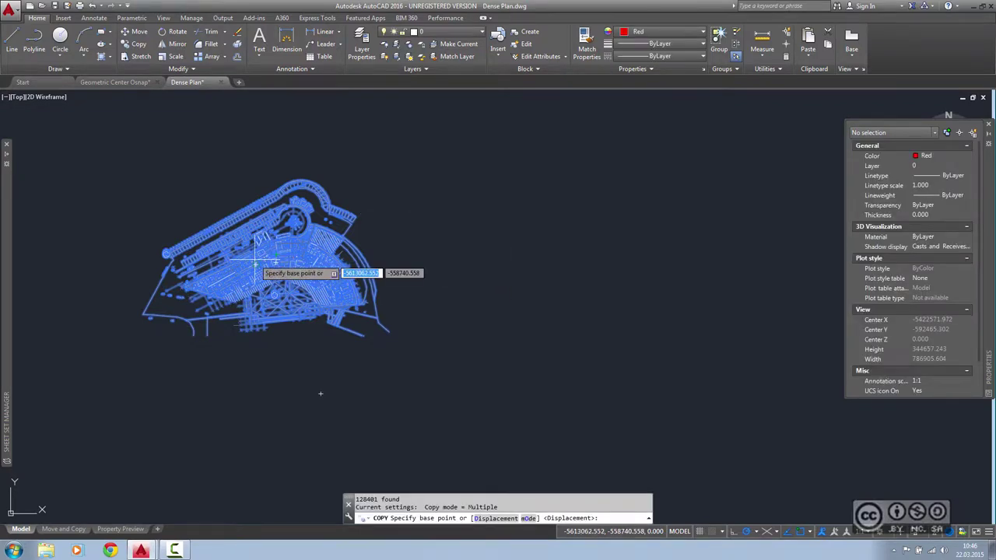
{"action": "left_click", "coordinate": [257, 263]}
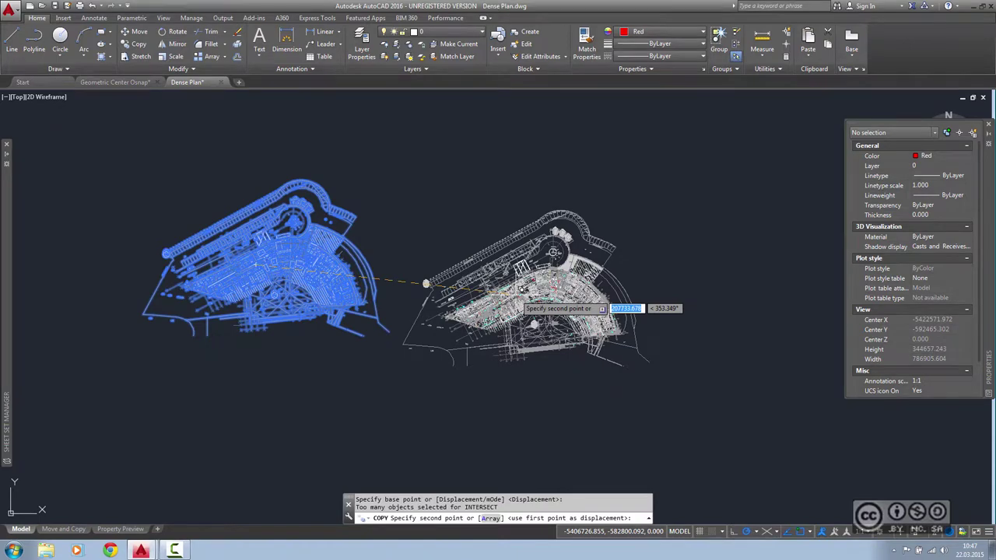
{"action": "scroll", "coordinate": [522, 289], "scroll_direction": "up", "scroll_amount": 2}
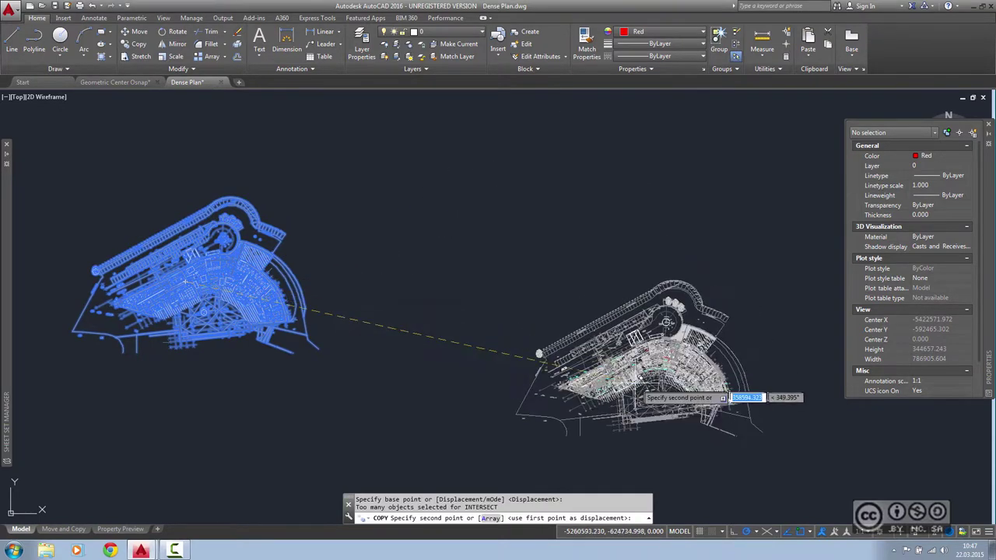
{"action": "scroll", "coordinate": [528, 399], "scroll_direction": "down", "scroll_amount": 2}
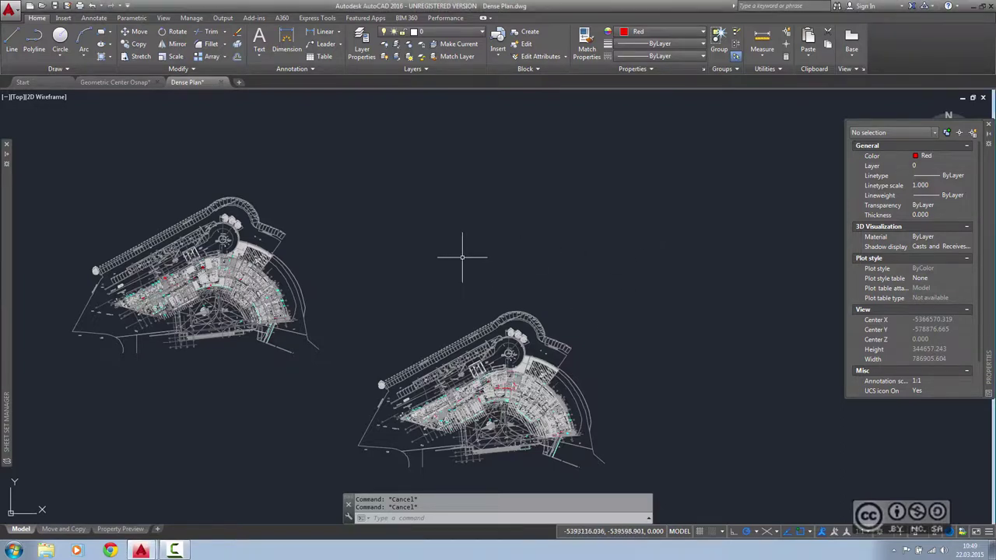
Window-select the copied plan's upper part and open its colour list in Properties
{"action": "left_click", "coordinate": [461, 298]}
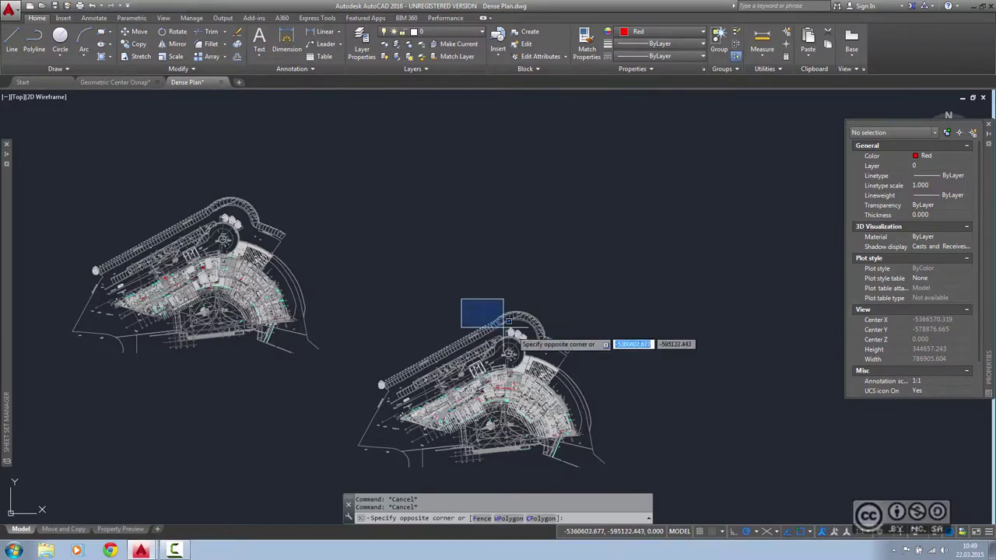
{"action": "left_click", "coordinate": [579, 382]}
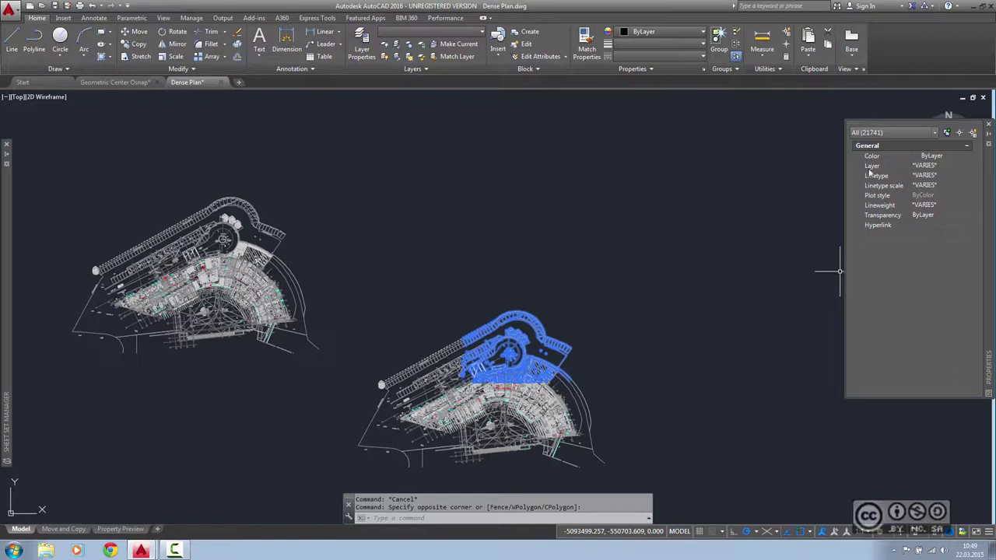
{"action": "left_click", "coordinate": [933, 155]}
{"action": "left_click", "coordinate": [968, 156]}
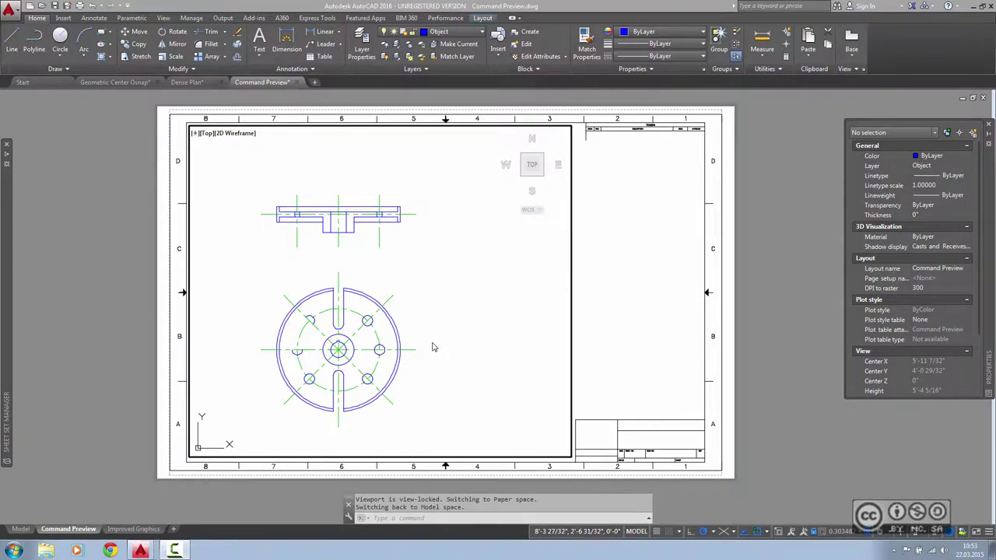
{"action": "left_click", "coordinate": [439, 425]}
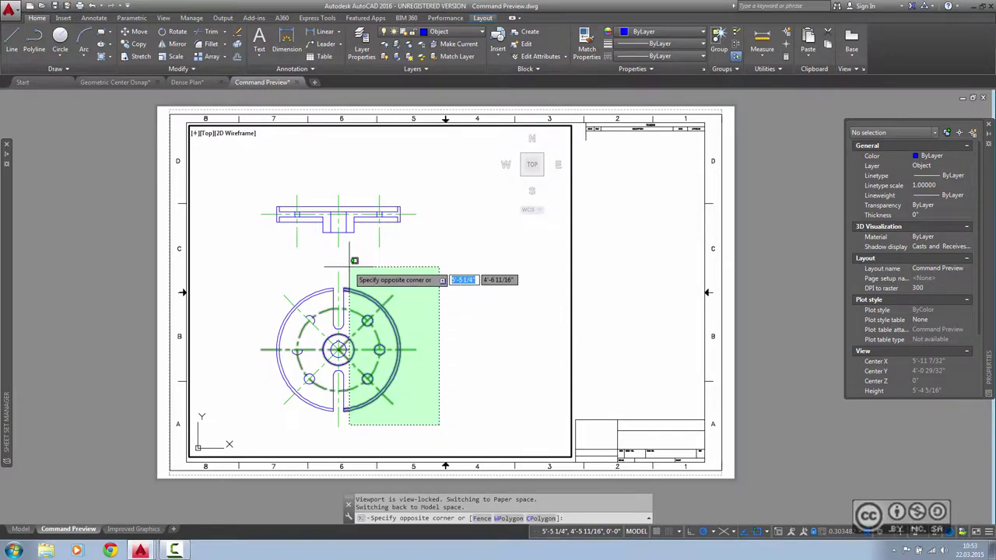
{"action": "left_click", "coordinate": [322, 263]}
{"action": "type", "text": "st"}
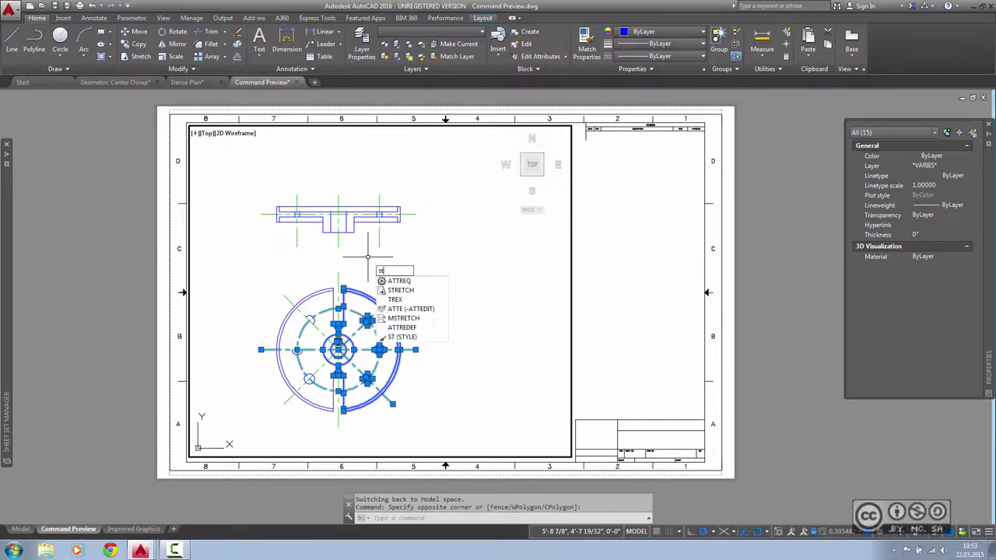
{"action": "type", "text": "TRETCH"}
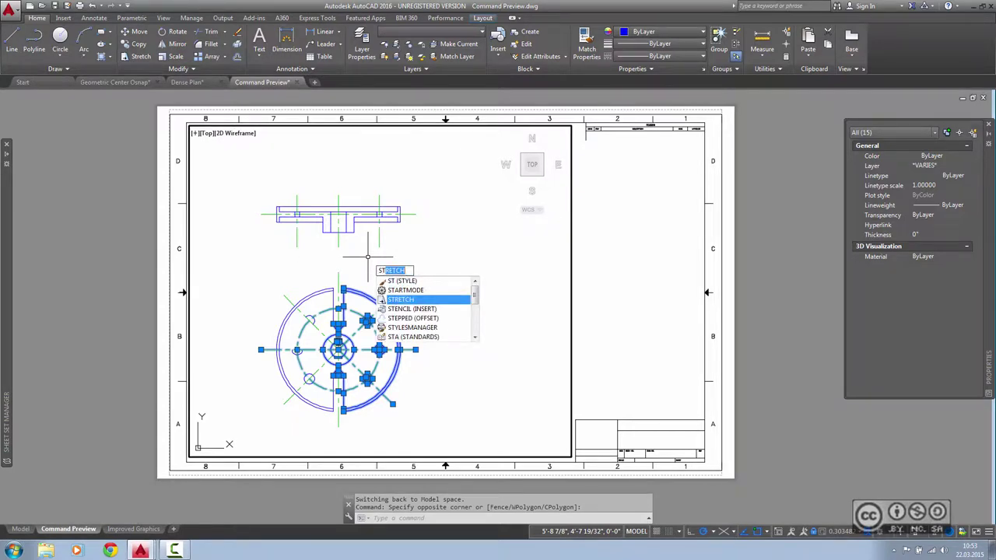
{"action": "key", "text": "Return"}
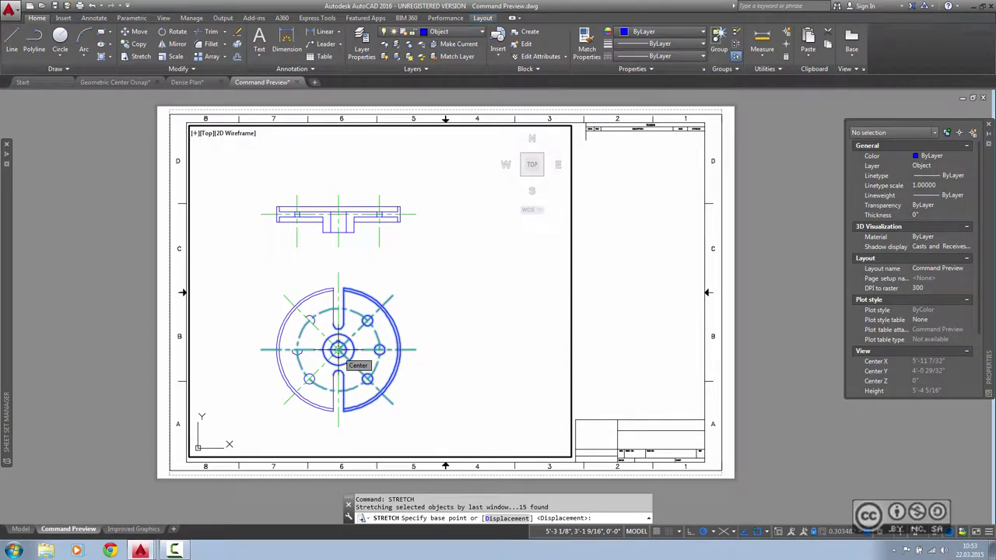
{"action": "left_click", "coordinate": [338, 349]}
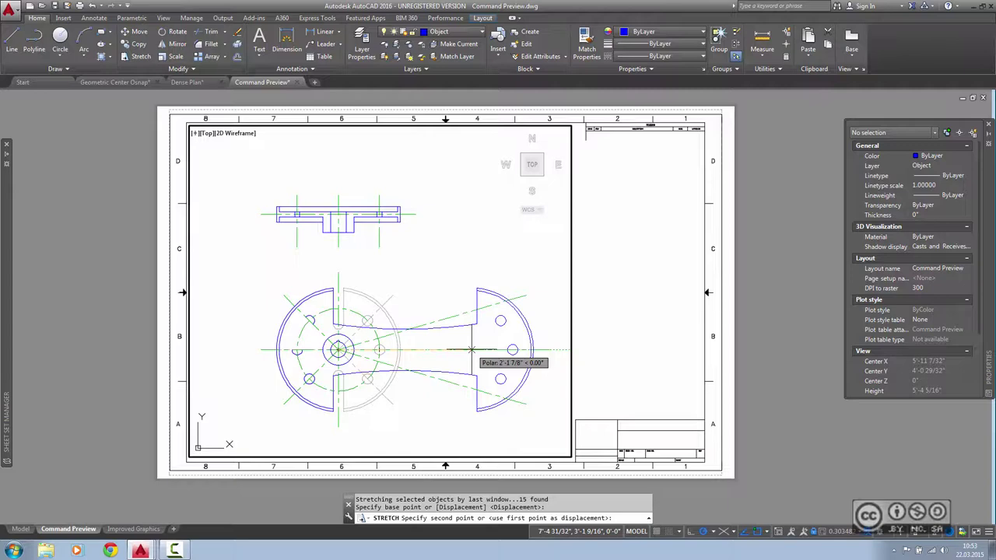
{"action": "key", "text": "Escape"}
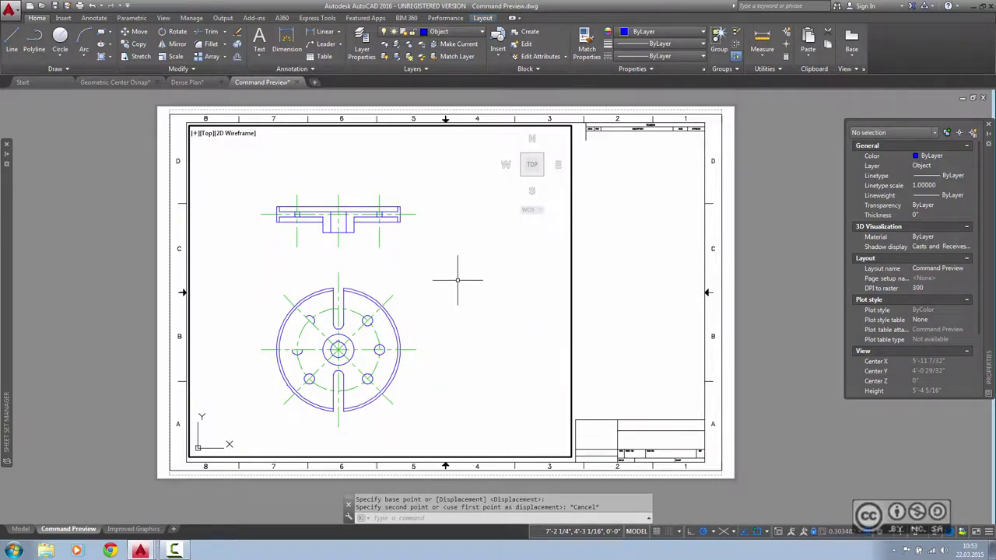
{"action": "type", "text": "ERASE"}
{"action": "key", "text": "Return"}
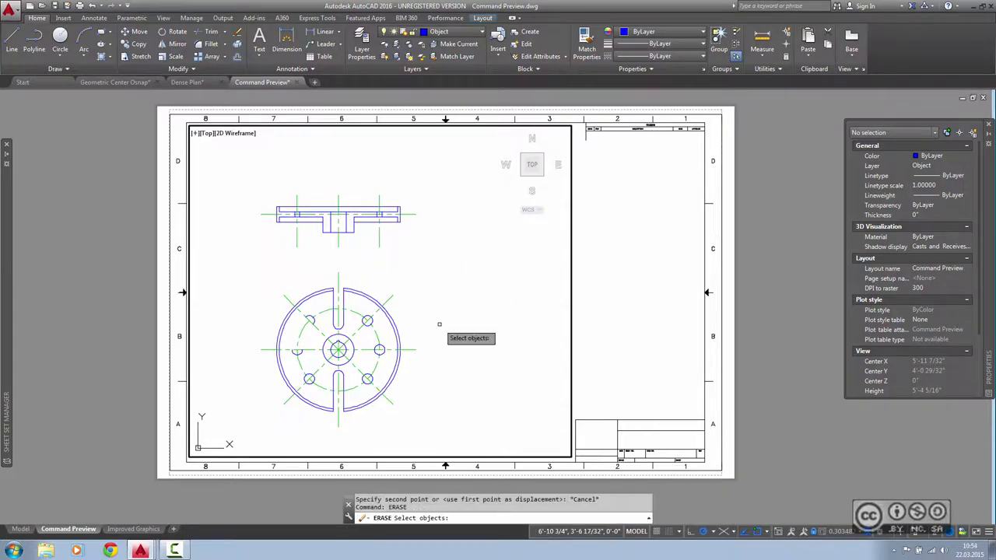
{"action": "left_click", "coordinate": [469, 329]}
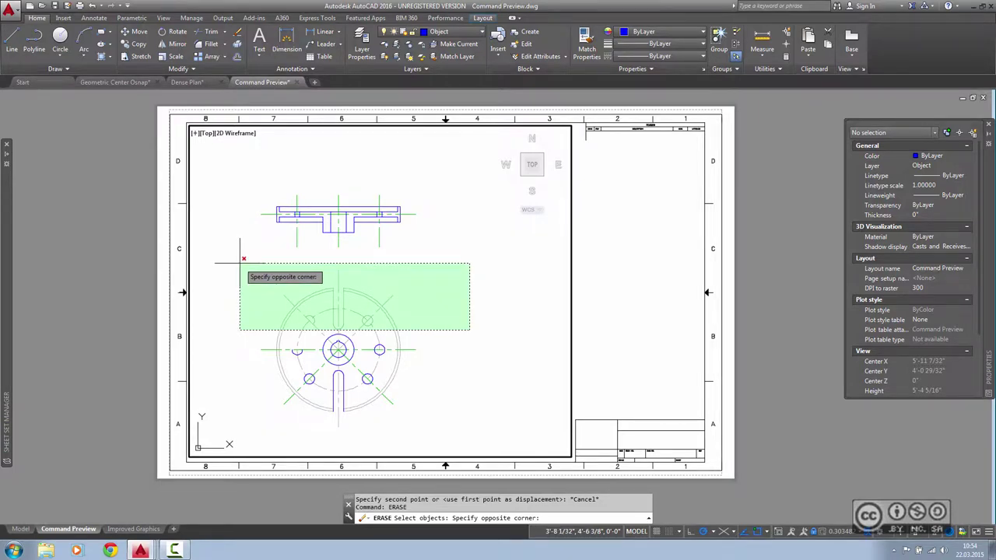
{"action": "key", "text": "Escape"}
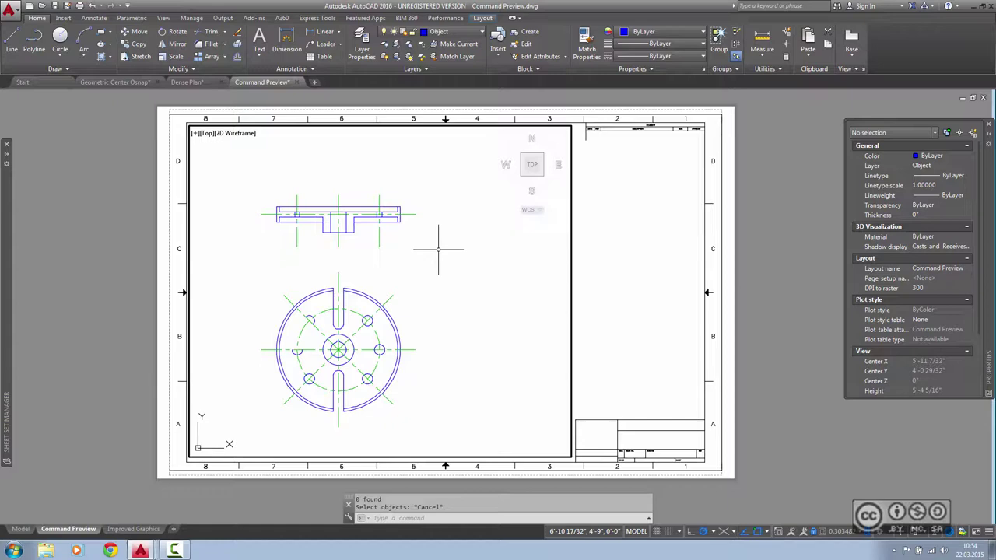
Join the flange's left half-hole arc and upper-left hole arc with a BLEND curve
{"action": "scroll", "coordinate": [295, 387], "scroll_direction": "up", "scroll_amount": 4}
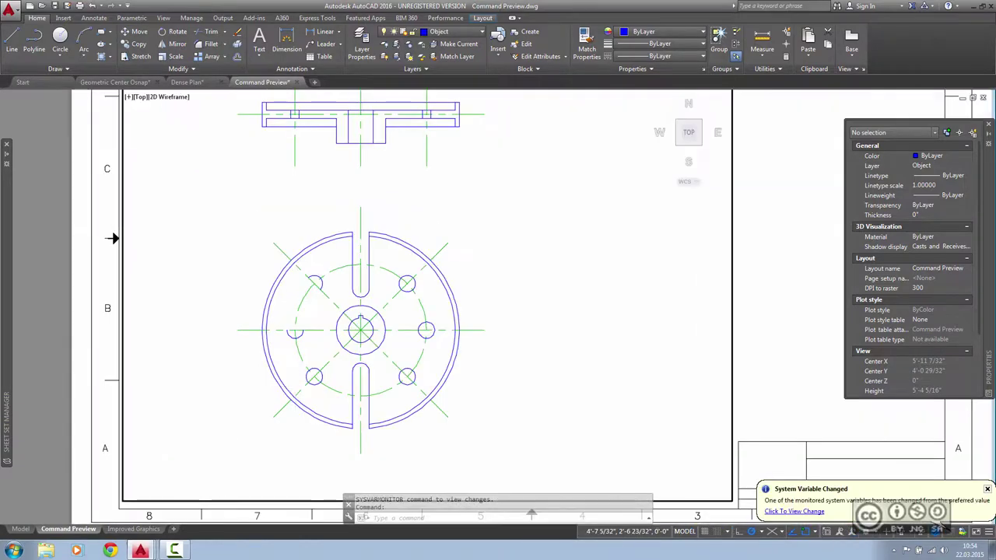
{"action": "scroll", "coordinate": [295, 387], "scroll_direction": "up", "scroll_amount": 2}
{"action": "middle_click_drag", "start_coordinate": [326, 245], "coordinate": [329, 340]}
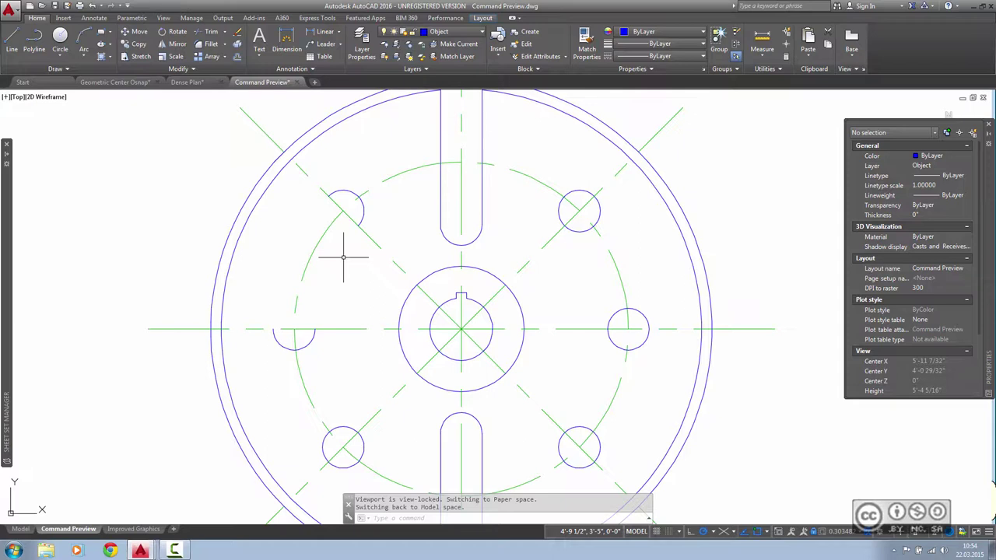
{"action": "type", "text": "blend"}
{"action": "key", "text": "Return"}
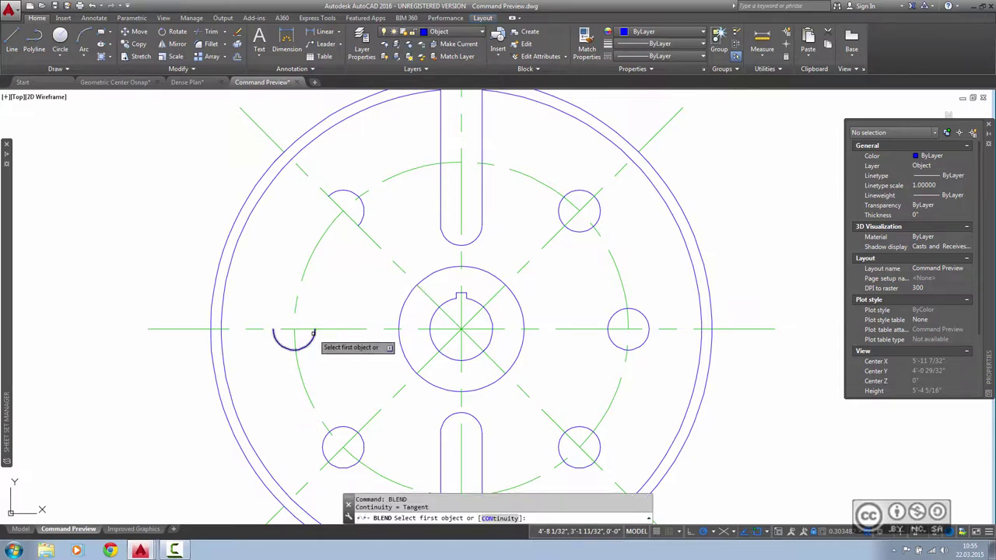
{"action": "left_click", "coordinate": [315, 333]}
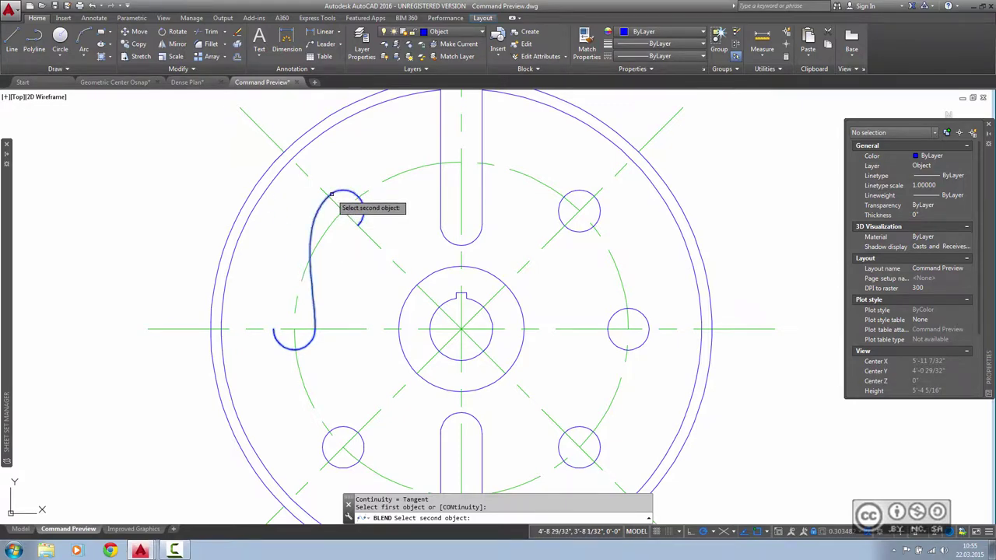
{"action": "left_click", "coordinate": [331, 194]}
Zoom out and open the Options dialog with OP
{"action": "scroll", "coordinate": [356, 286], "scroll_direction": "down", "scroll_amount": 2}
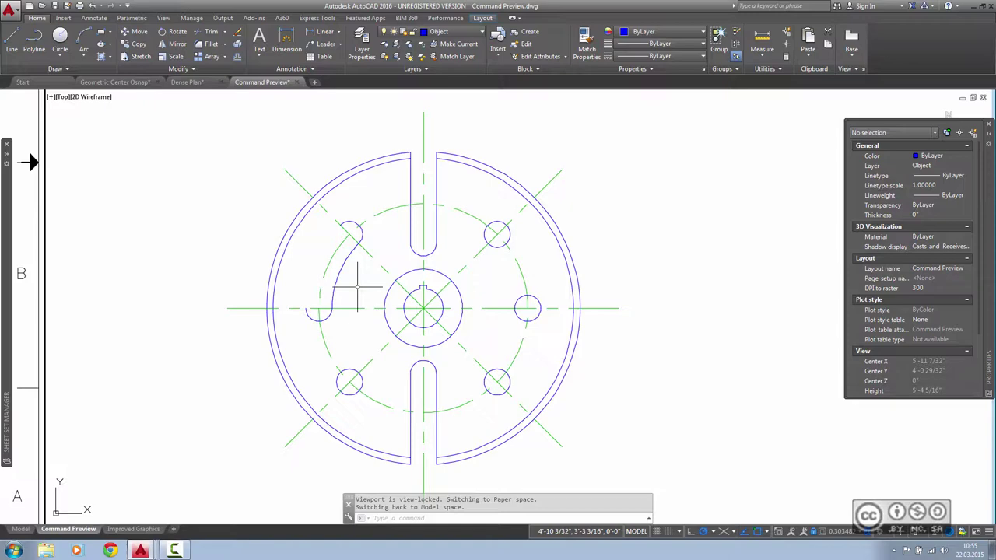
{"action": "right_click", "coordinate": [364, 295]}
{"action": "key", "text": "Escape"}
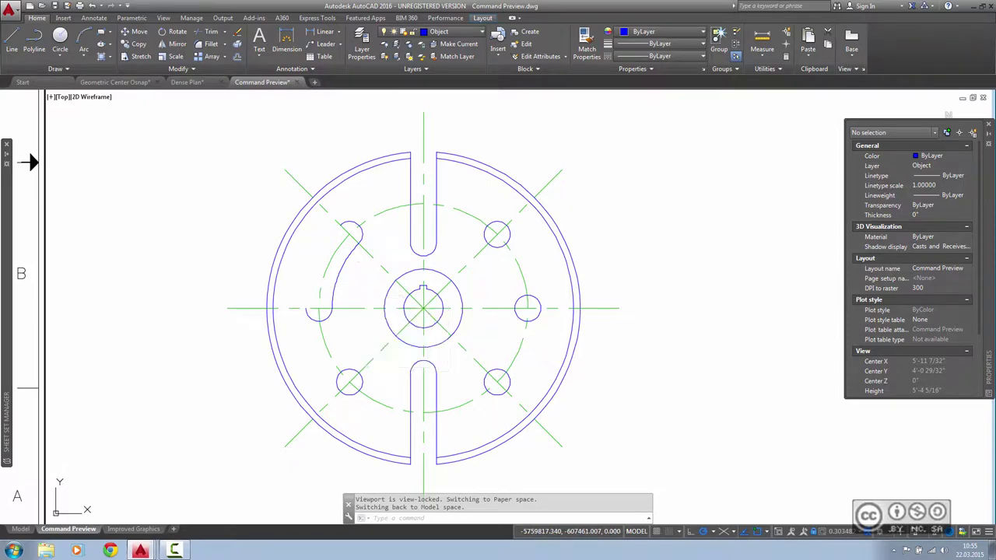
{"action": "type", "text": "OP"}
{"action": "key", "text": "Return"}
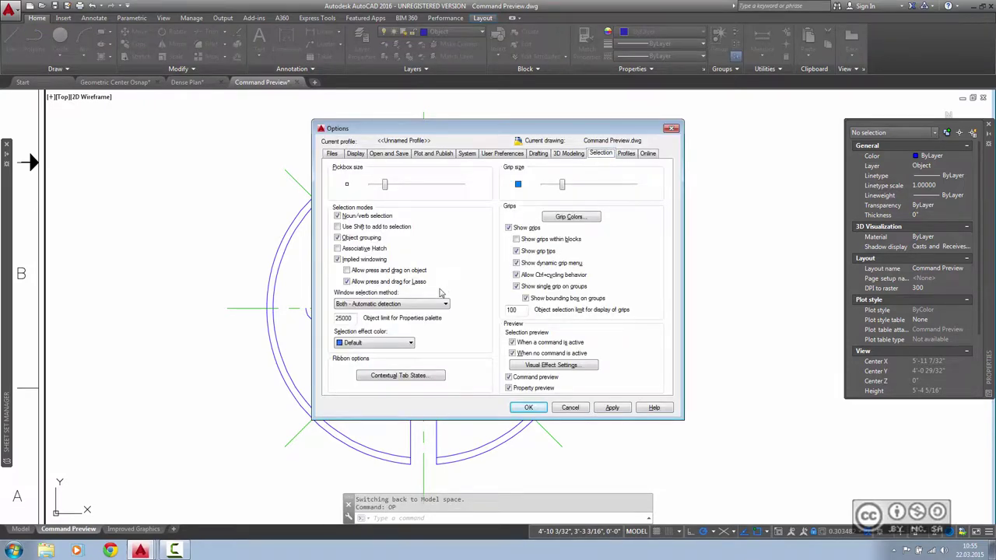
Set the selection effect colour to Red and apply the options
{"action": "left_click", "coordinate": [385, 339]}
{"action": "left_click", "coordinate": [355, 359]}
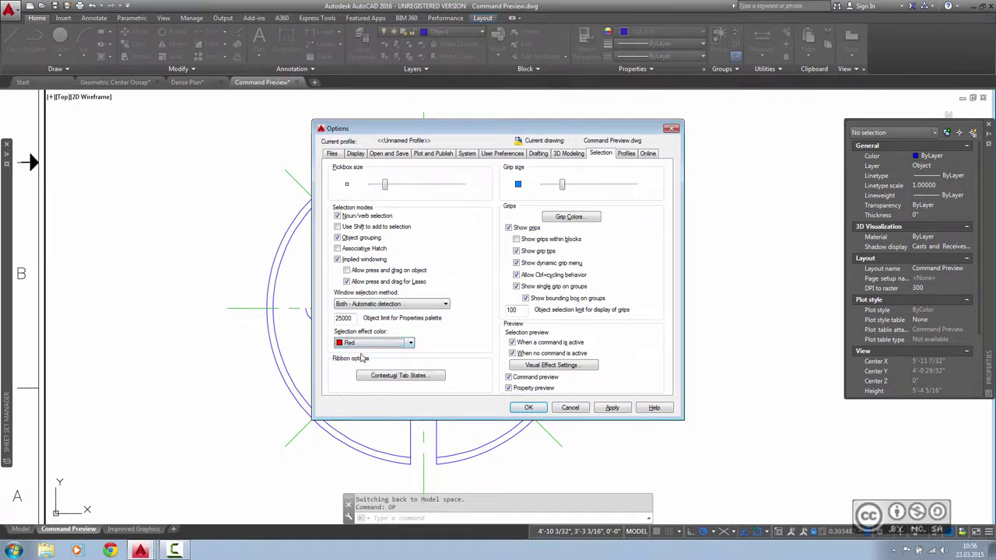
{"action": "left_click", "coordinate": [528, 408]}
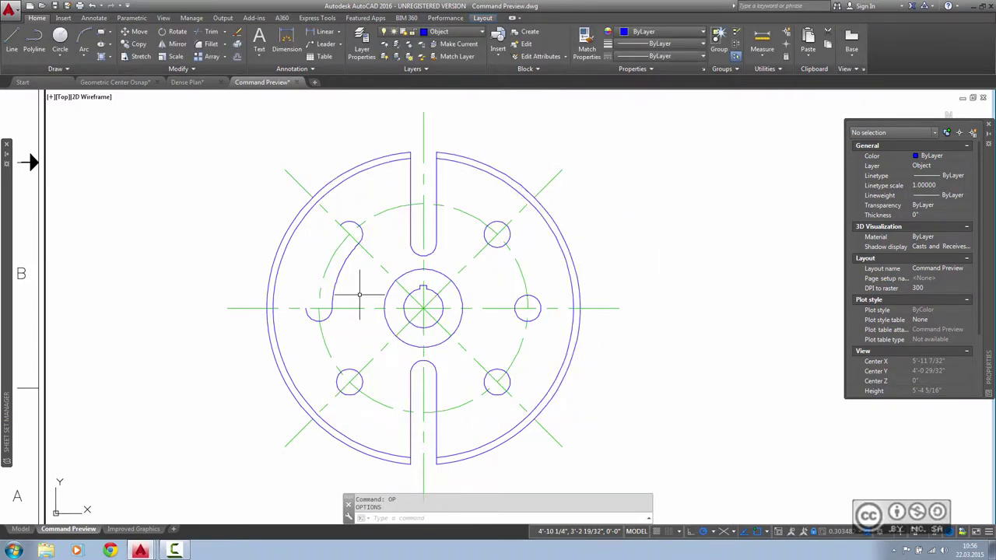
Start another BLEND curve and pick the lower-left arc as its first curve
{"action": "type", "text": "BLEND"}
{"action": "key", "text": "Return"}
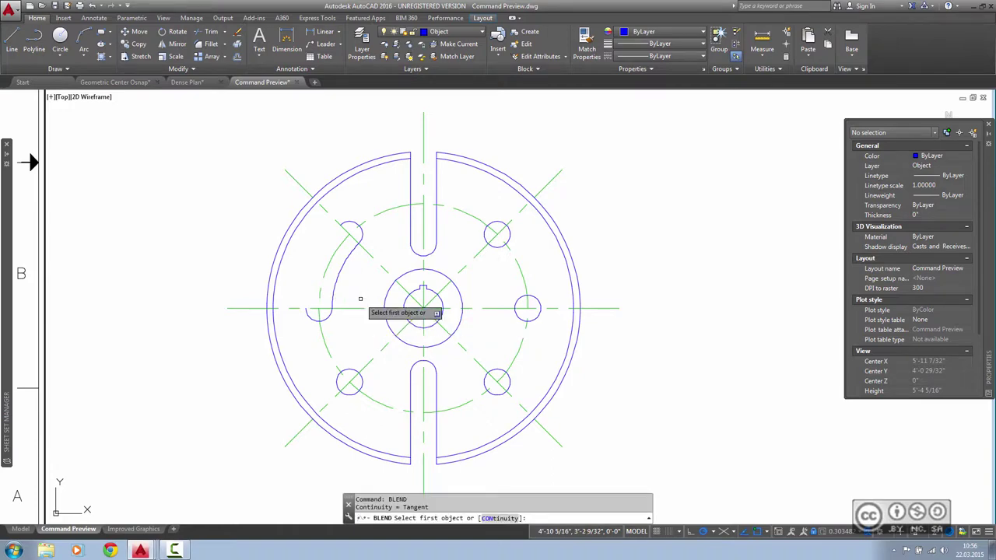
{"action": "left_click", "coordinate": [319, 315]}
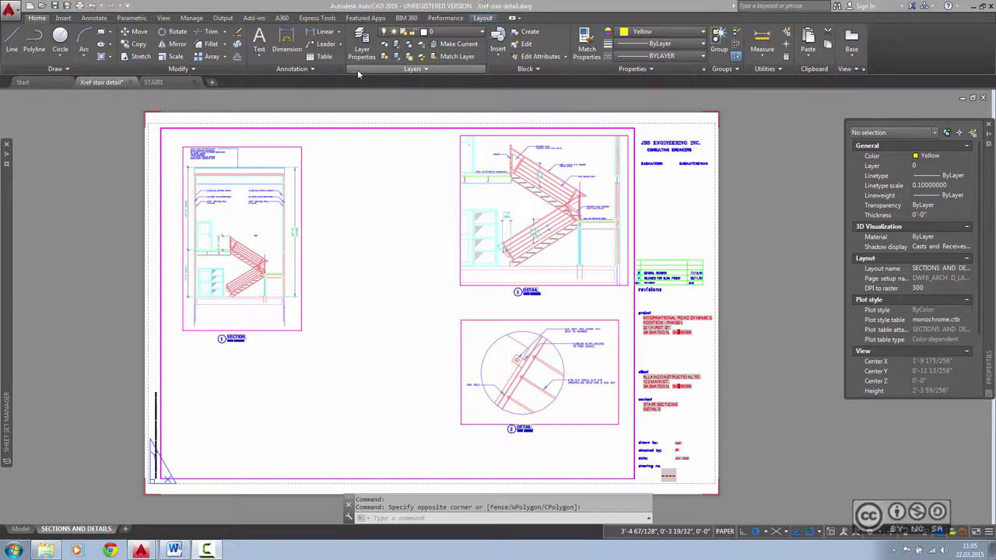
{"action": "left_click", "coordinate": [482, 34]}
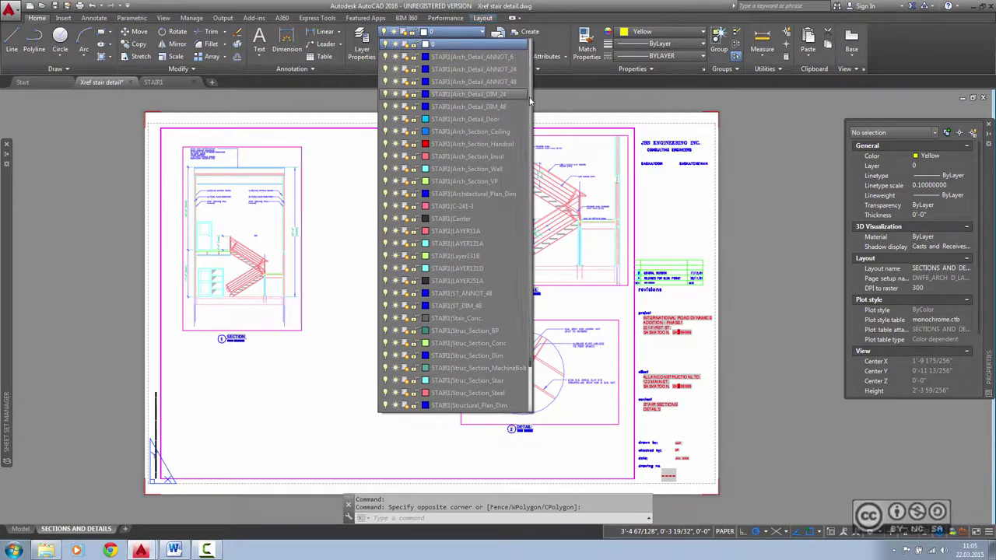
{"action": "mouse_move", "coordinate": [530, 99]}
{"action": "left_mouse_down"}
{"action": "mouse_move", "coordinate": [529, 143]}
{"action": "mouse_move", "coordinate": [532, 96]}
{"action": "left_mouse_up"}
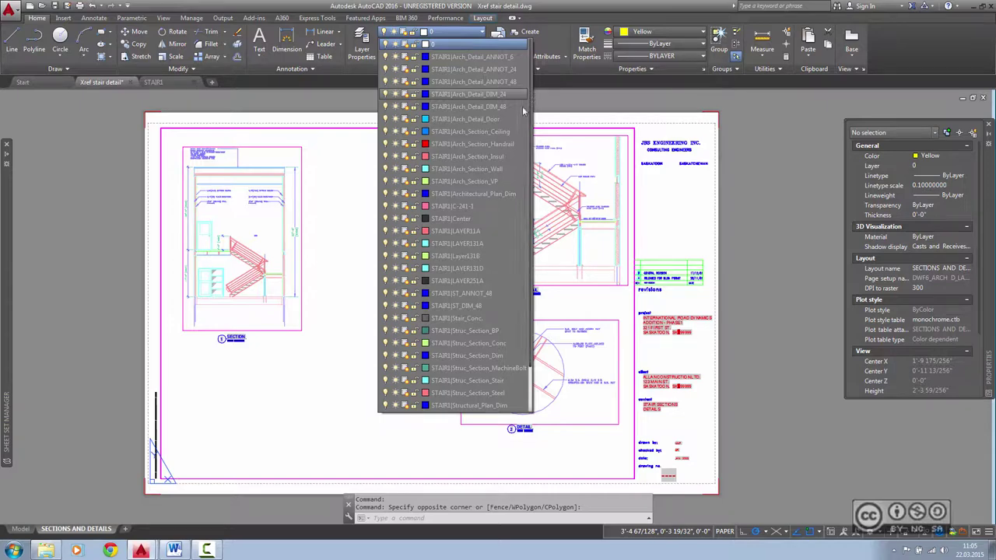
{"action": "key", "text": "Escape"}
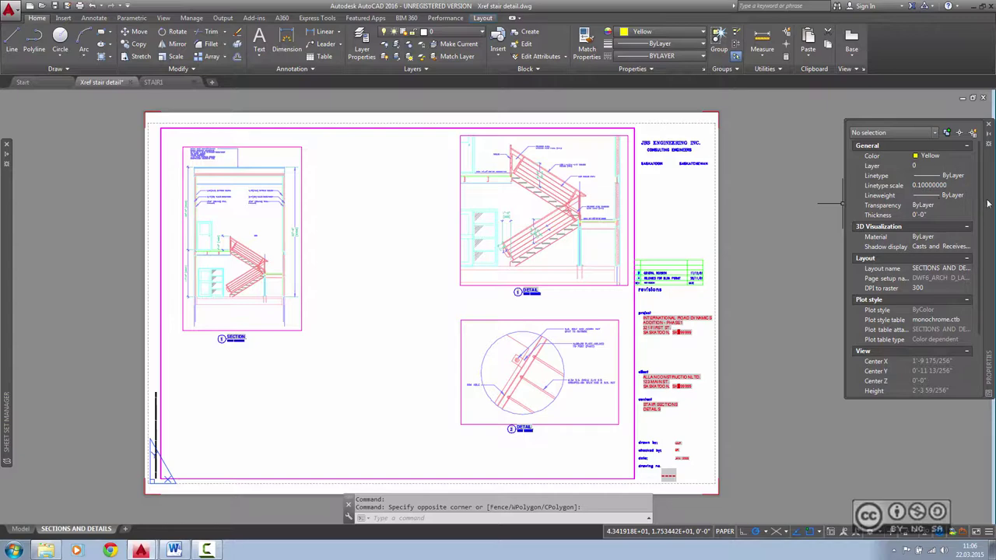
{"action": "left_click", "coordinate": [959, 167]}
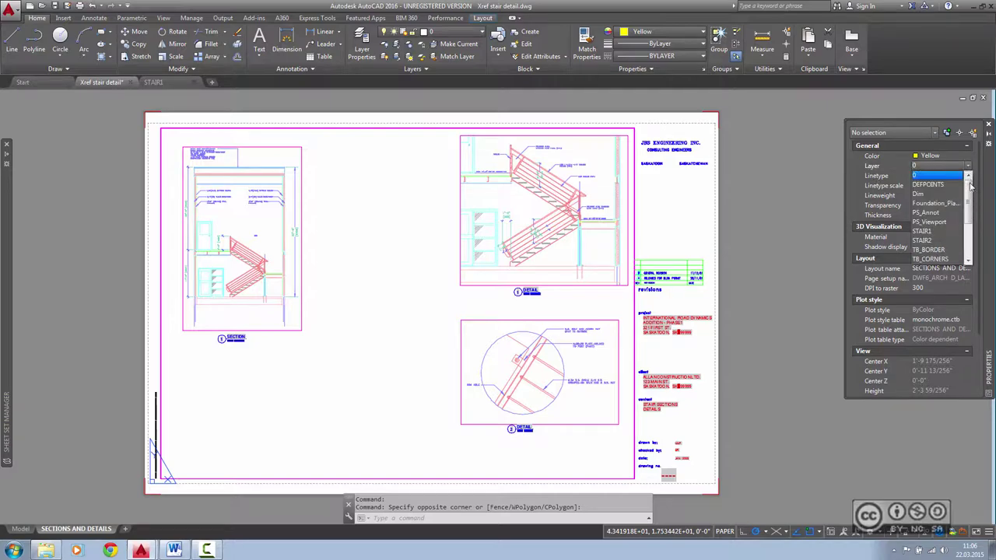
{"action": "left_click_drag", "start_coordinate": [969, 187], "coordinate": [970, 245]}
{"action": "key", "text": "Escape"}
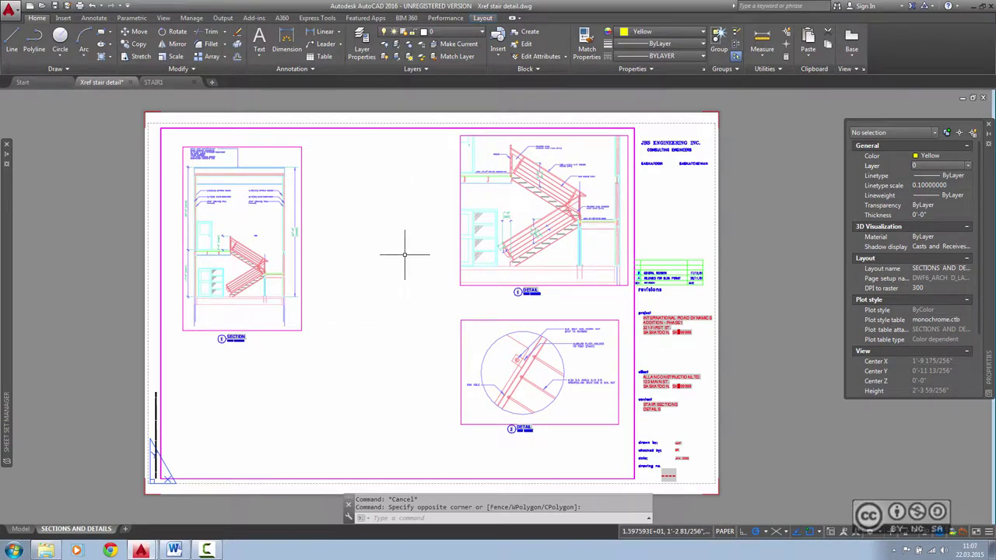
{"action": "type", "text": "XR"}
{"action": "key", "text": "Return"}
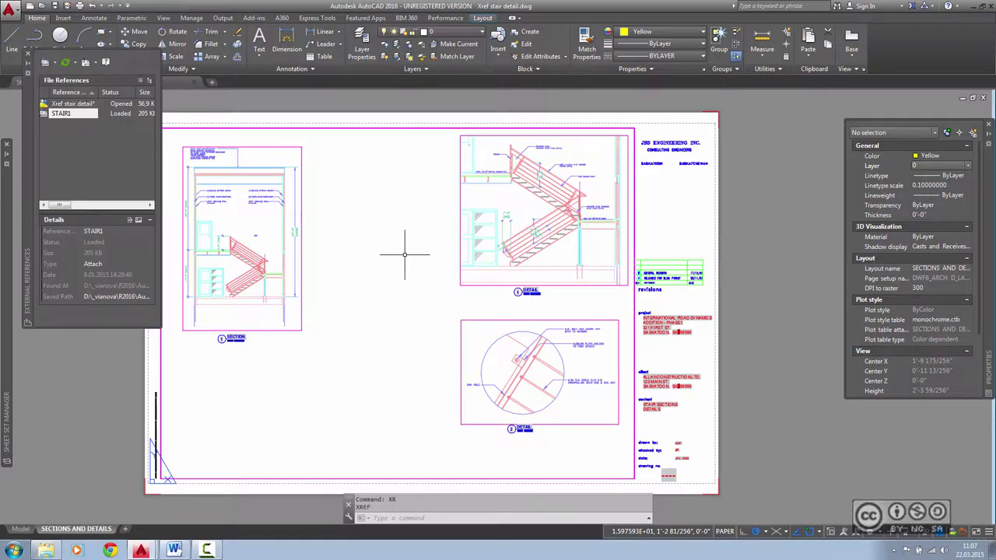
{"action": "mouse_move", "coordinate": [62, 114]}
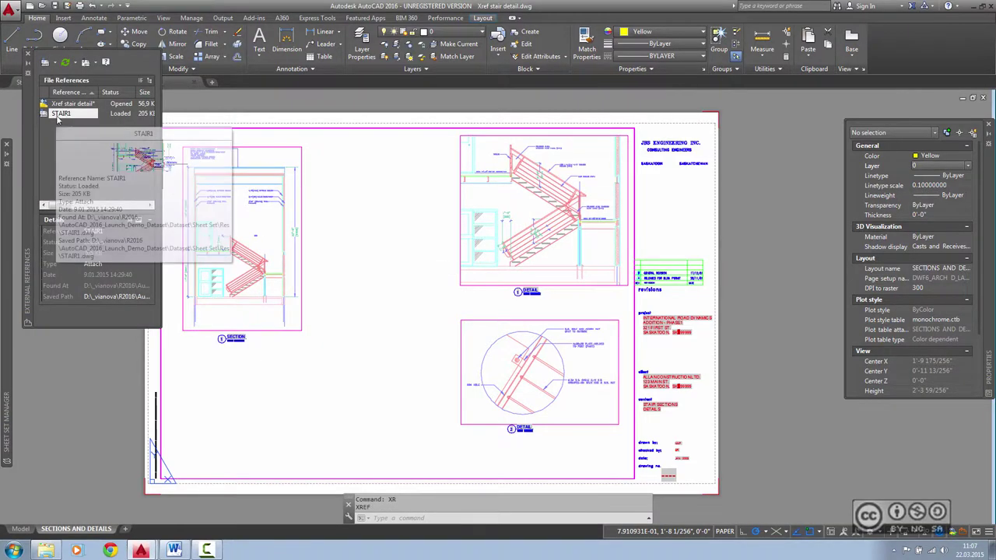
{"action": "left_click", "coordinate": [29, 58]}
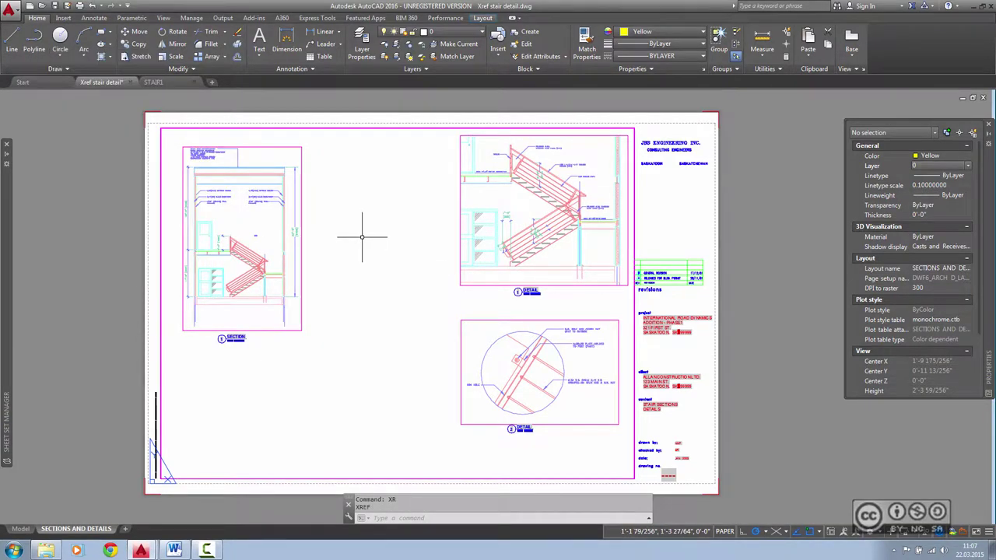
{"action": "left_click", "coordinate": [152, 82]}
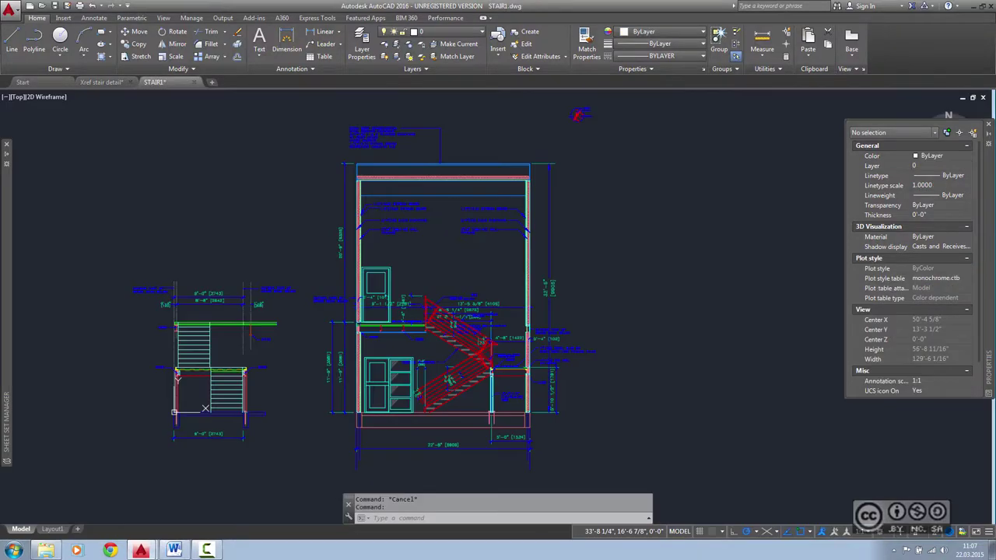
{"action": "scroll", "coordinate": [433, 364], "scroll_direction": "up", "scroll_amount": 5}
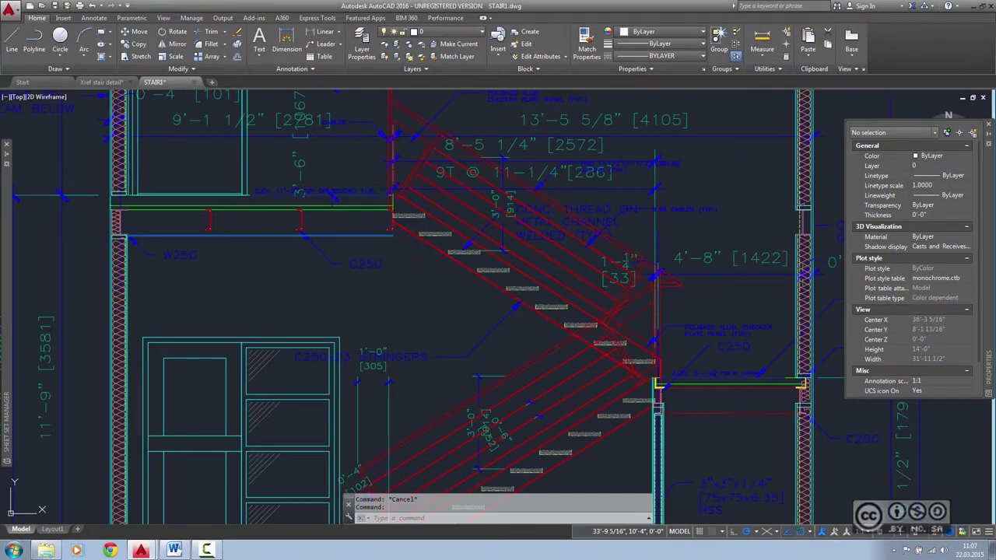
{"action": "left_click", "coordinate": [413, 235]}
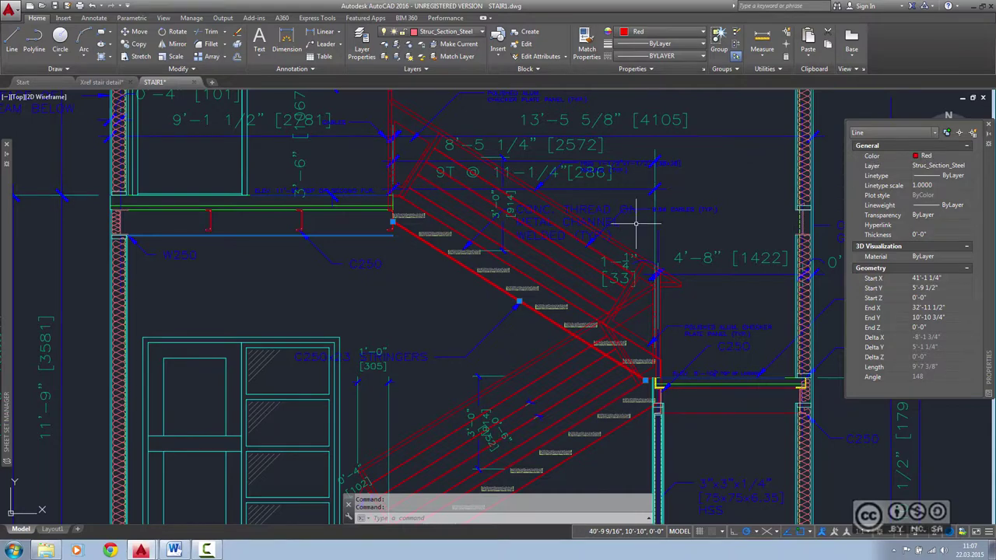
{"action": "key", "text": "Escape"}
{"action": "left_click", "coordinate": [101, 82]}
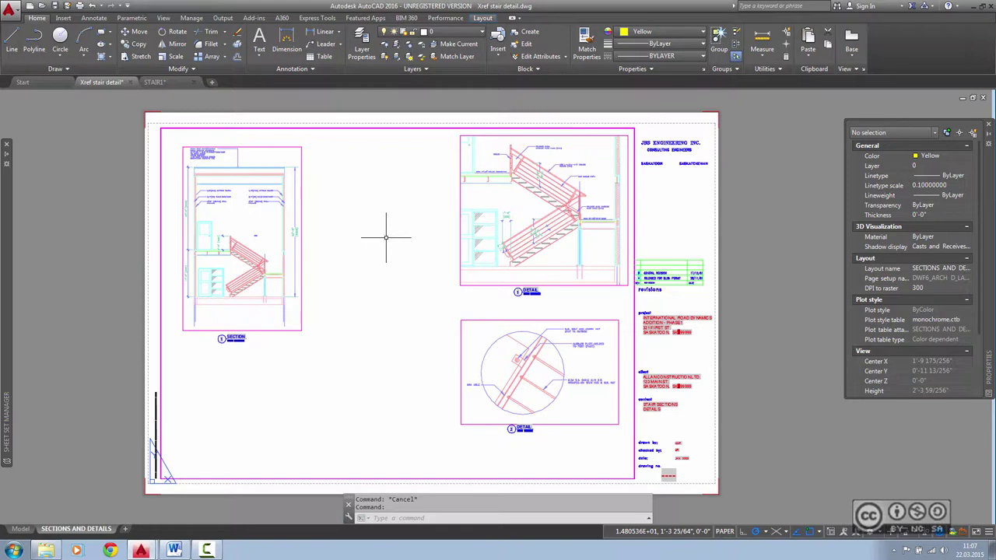
Select every xref layer in Layer Properties and set their colour to grey 253
{"action": "left_click", "coordinate": [361, 40]}
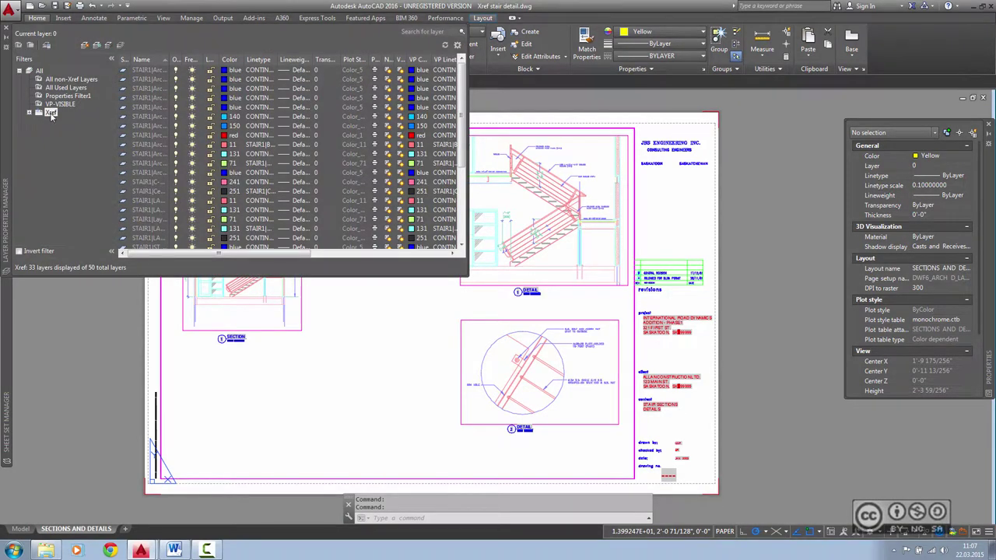
{"action": "left_click", "coordinate": [152, 70]}
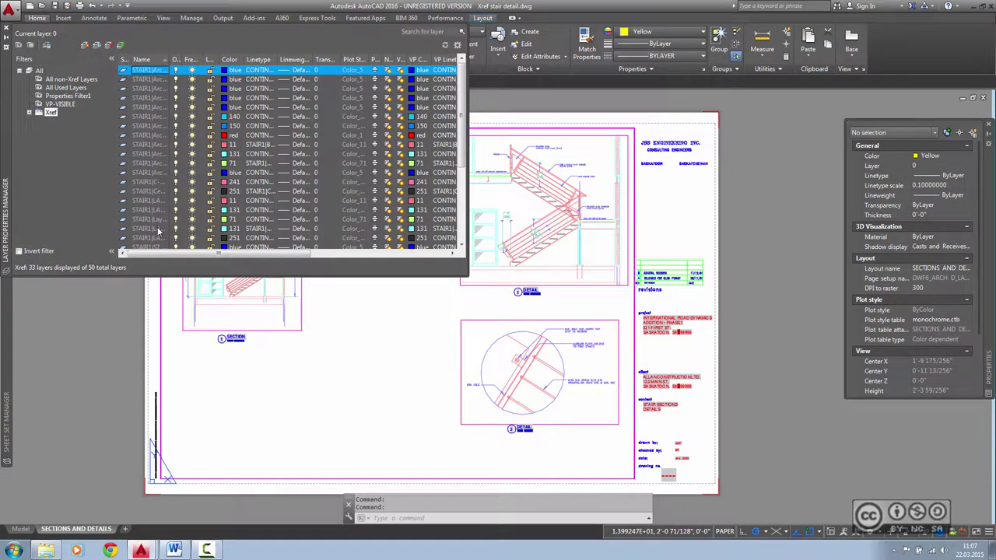
{"action": "key", "text": "ctrl+a"}
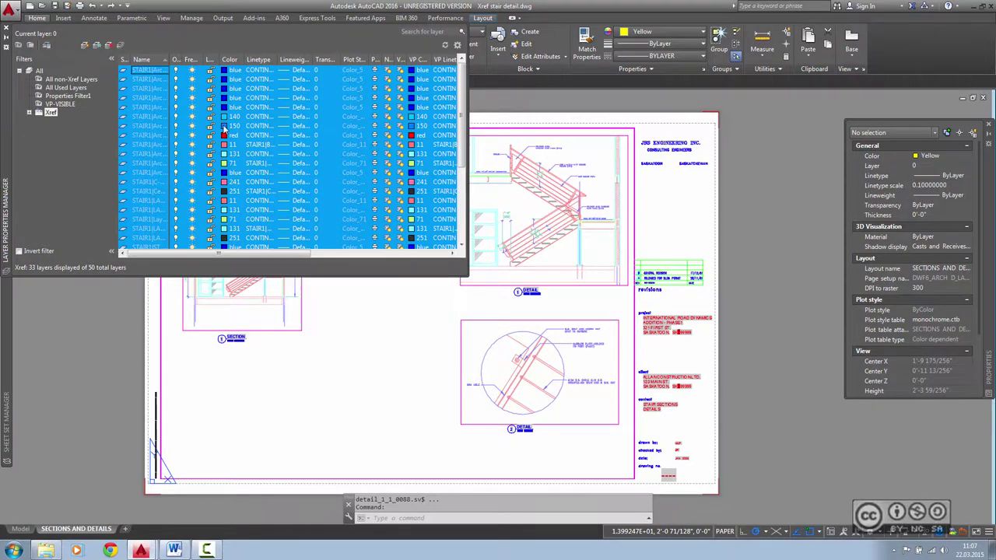
{"action": "left_click", "coordinate": [224, 129]}
{"action": "left_click", "coordinate": [444, 310]}
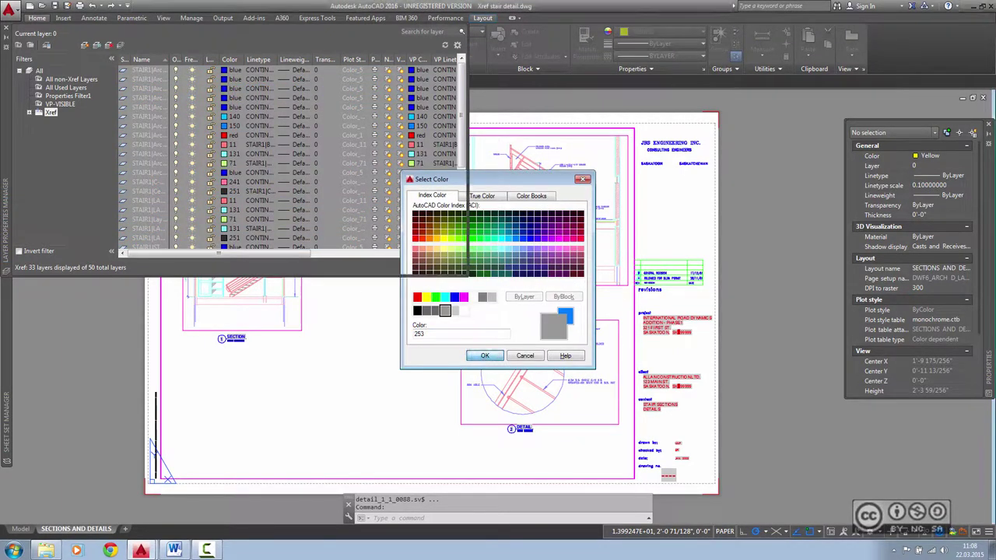
{"action": "left_click", "coordinate": [484, 356]}
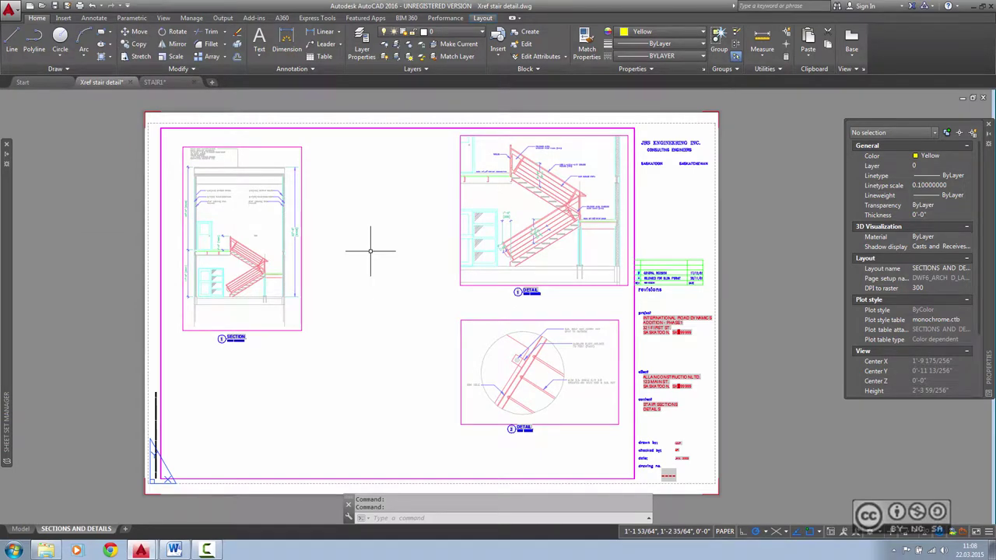
Set the XREFOVERRIDE system variable to 1 to enable xref layer overrides
{"action": "type", "text": "XREF"}
{"action": "key", "text": "Down"}
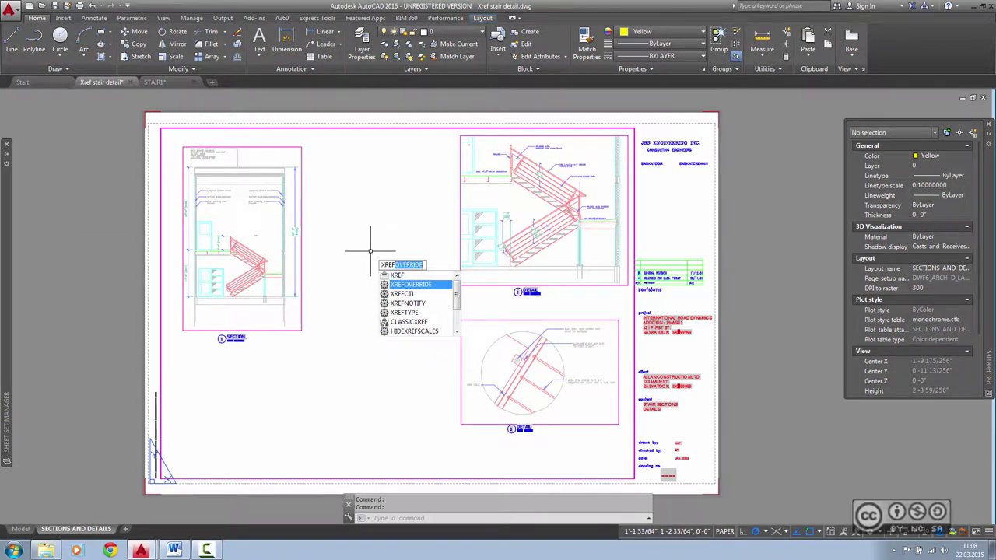
{"action": "key", "text": "Return"}
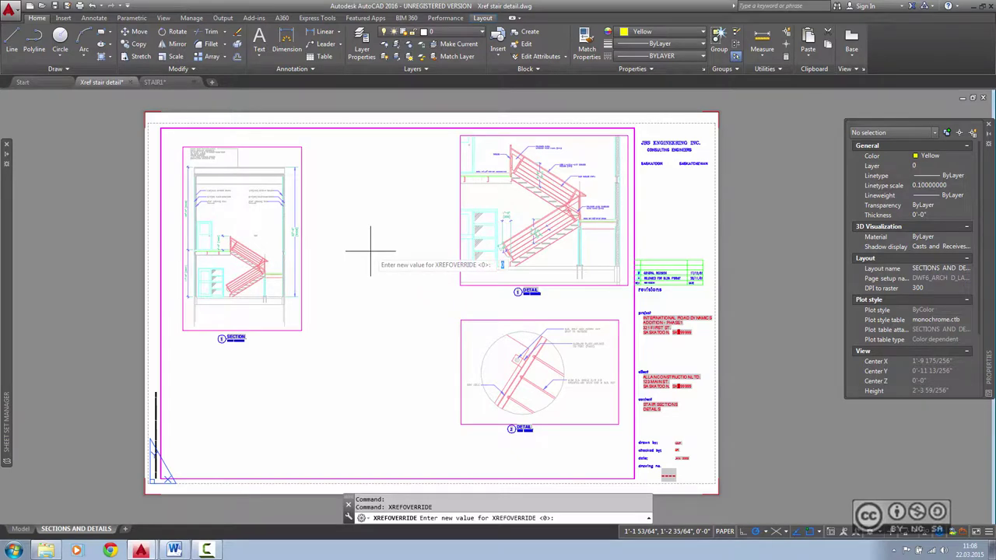
{"action": "type", "text": "1"}
{"action": "key", "text": "Return"}
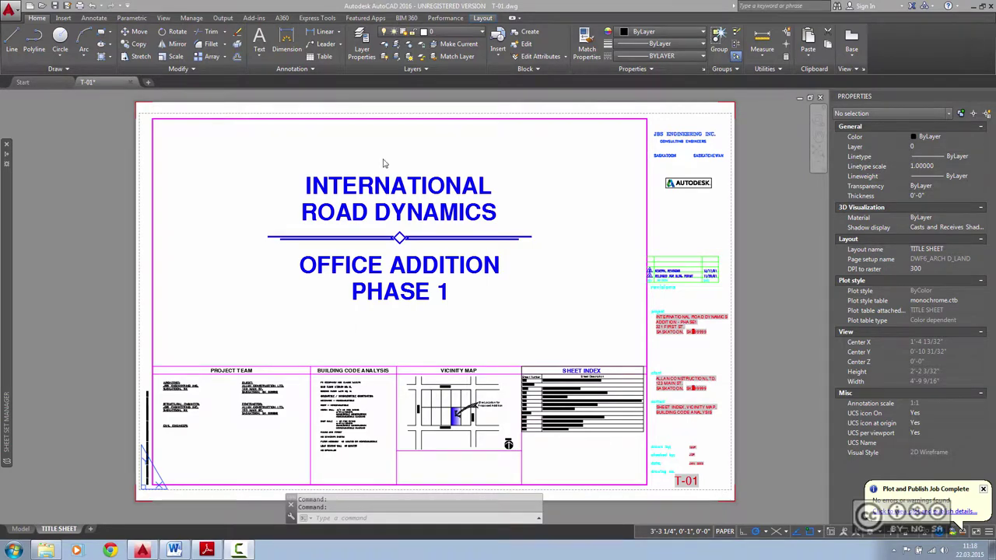
Switch the ribbon to Output to reach the plot and Export to PDF tools
{"action": "left_click", "coordinate": [223, 17]}
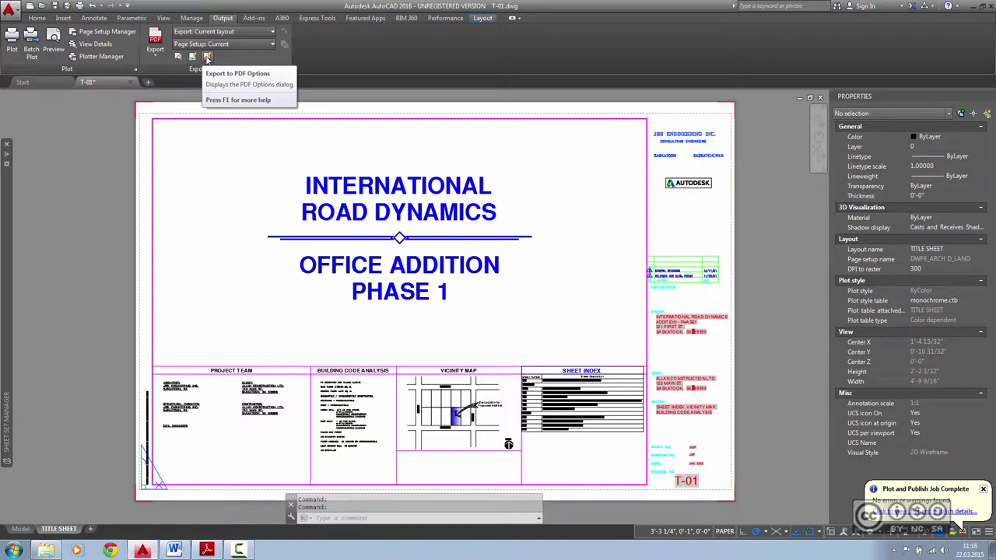
Inspect the Export to PDF Options quality and data settings, then cancel without changes
{"action": "left_click", "coordinate": [207, 58]}
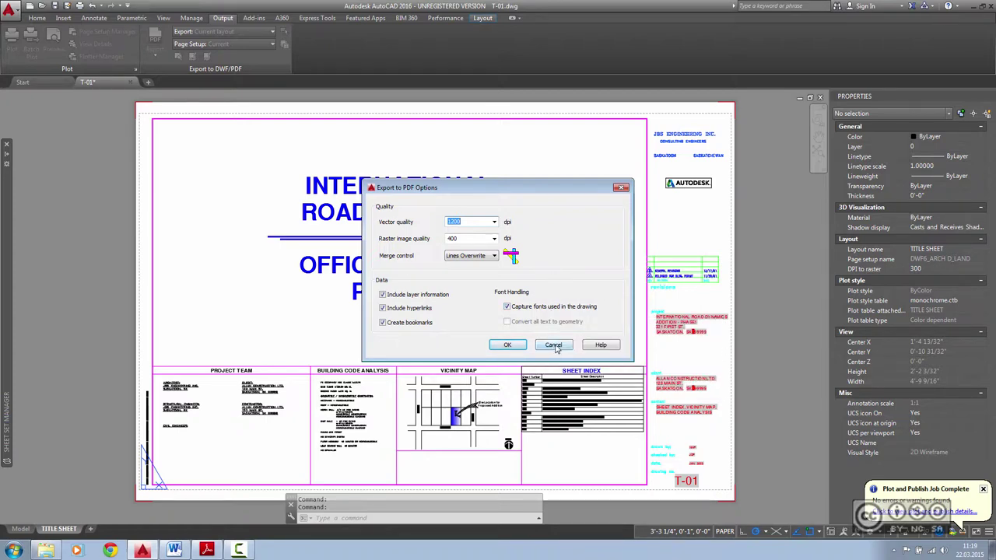
{"action": "left_click", "coordinate": [553, 347]}
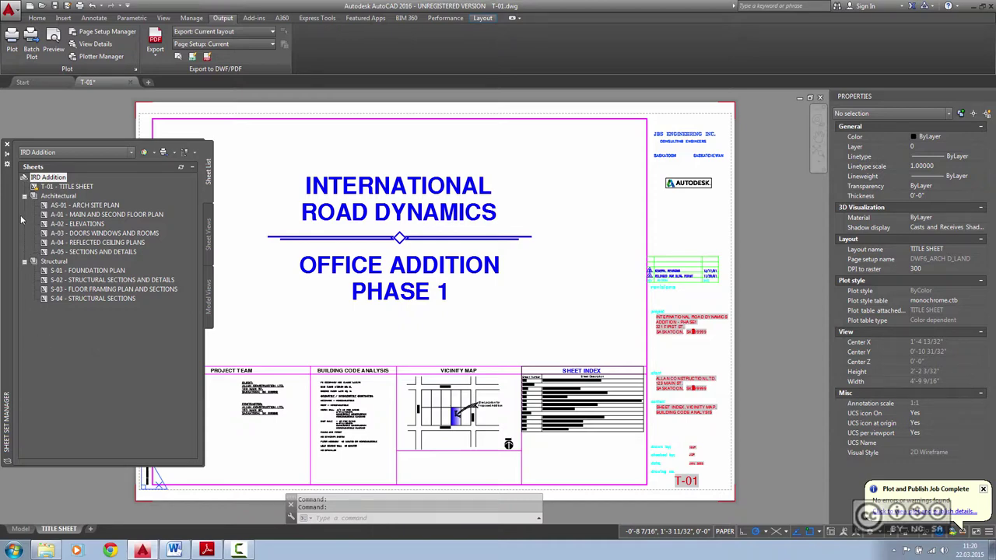
Publish the IRD Addition sheet set to PDF and view IRD Addition.pdf in Adobe Reader
{"action": "left_click", "coordinate": [35, 333]}
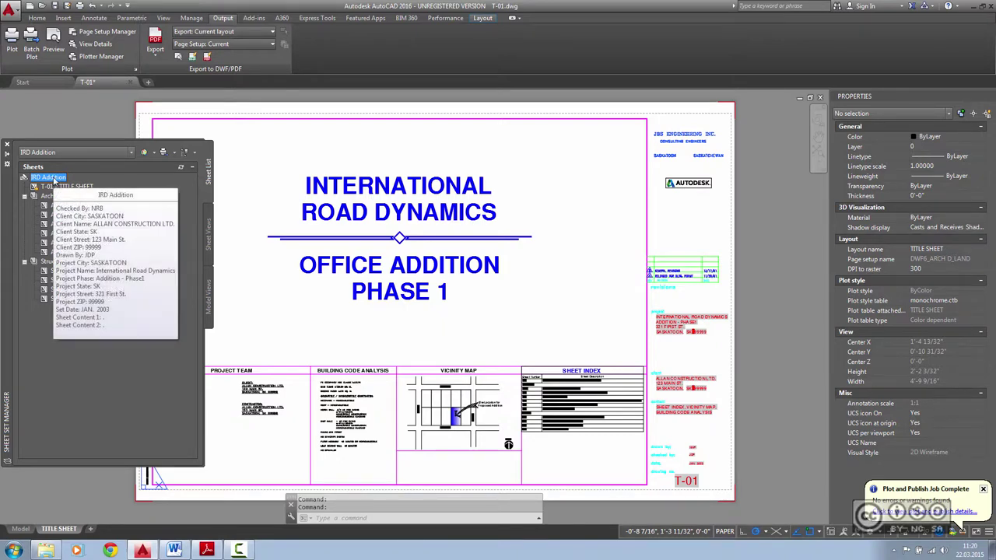
{"action": "right_click", "coordinate": [55, 180]}
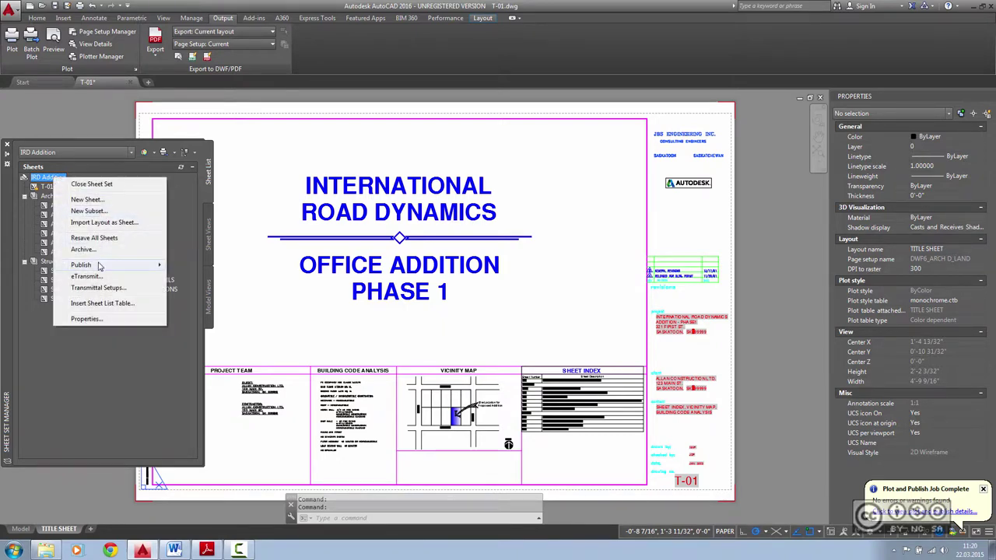
{"action": "mouse_move", "coordinate": [81, 265]}
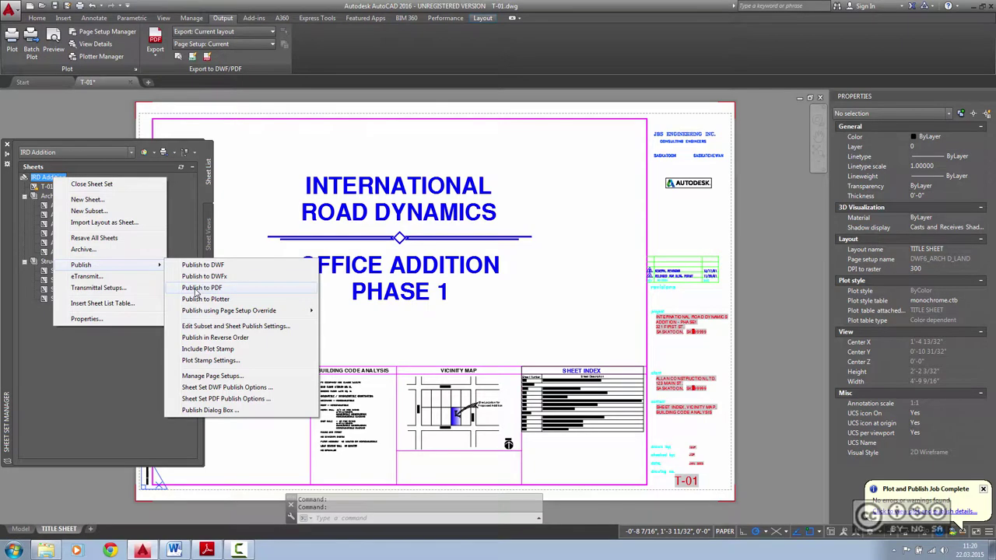
{"action": "left_click", "coordinate": [197, 288]}
{"action": "mouse_move", "coordinate": [206, 550]}
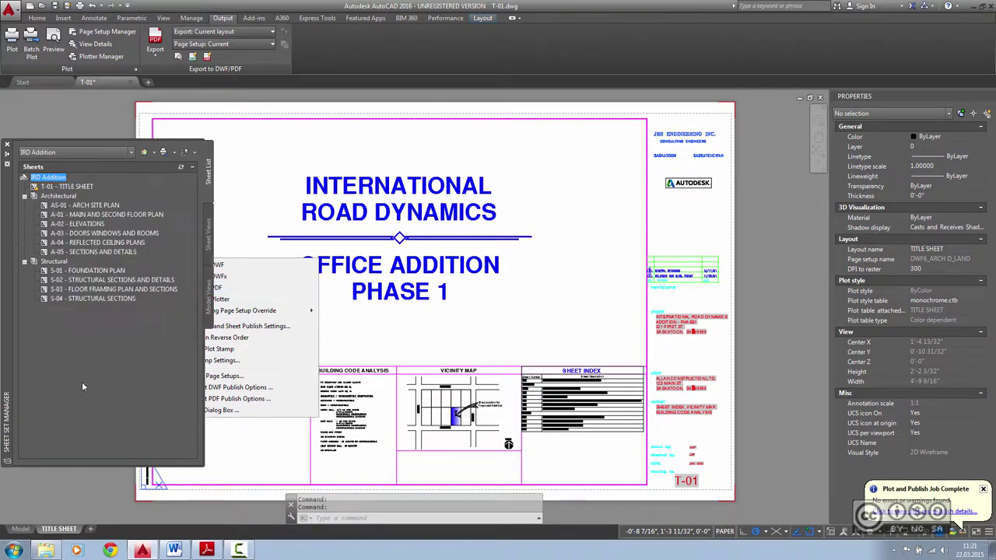
{"action": "left_click", "coordinate": [208, 550]}
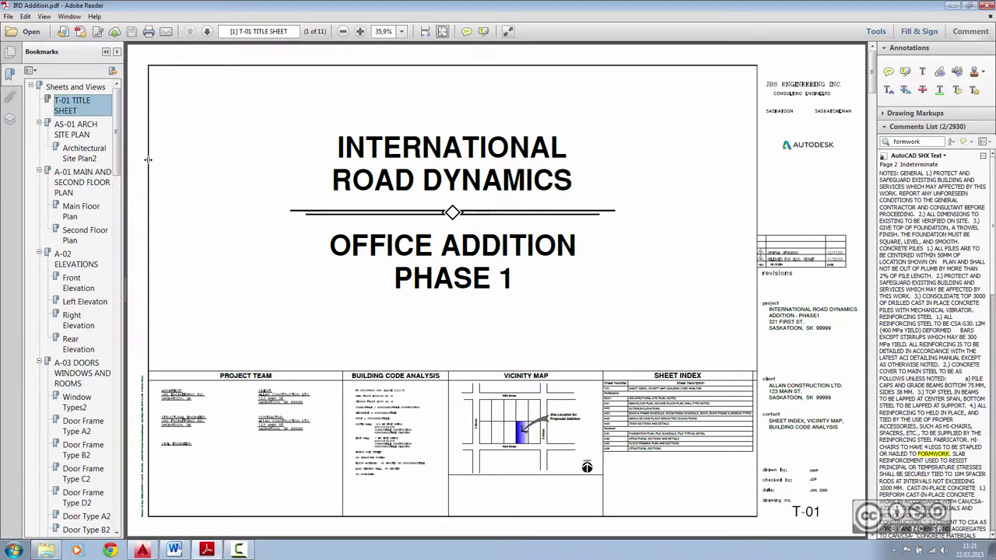
Widen the Bookmarks pane, browse the PDF's Layers list, then return to Bookmarks
{"action": "left_click_drag", "start_coordinate": [123, 163], "coordinate": [173, 161]}
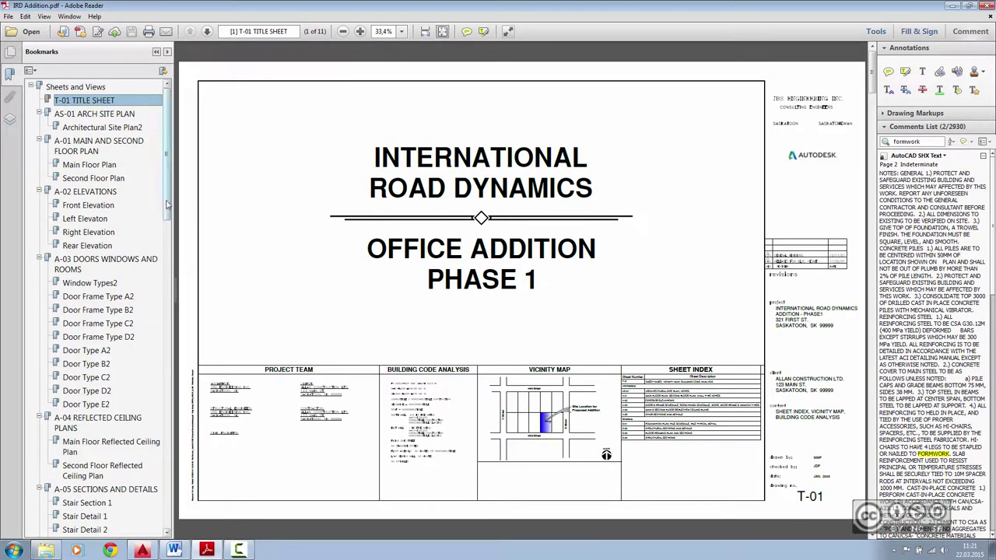
{"action": "mouse_move", "coordinate": [168, 204]}
{"action": "left_mouse_down"}
{"action": "mouse_move", "coordinate": [168, 240]}
{"action": "mouse_move", "coordinate": [170, 204]}
{"action": "left_mouse_up"}
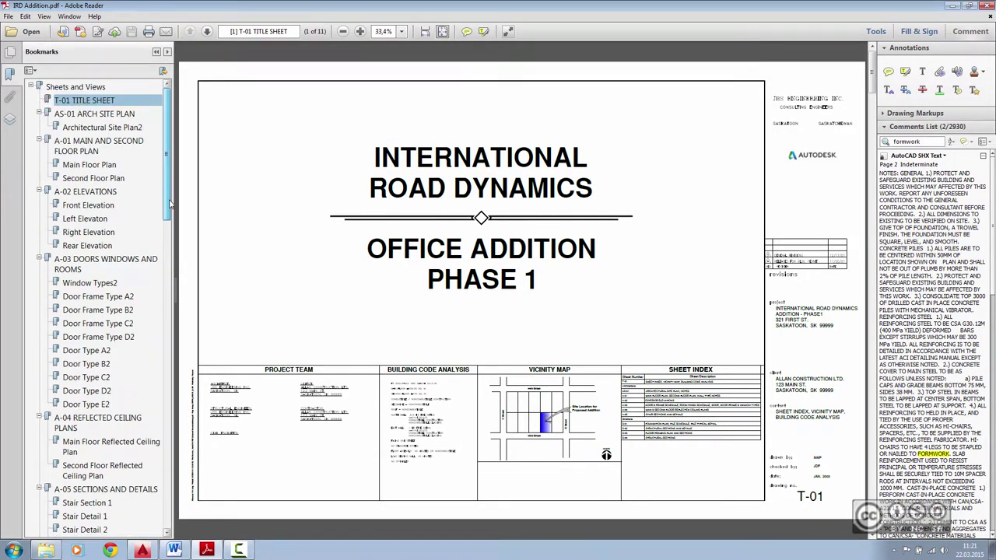
{"action": "left_click", "coordinate": [10, 119]}
{"action": "scroll", "coordinate": [165, 140], "scroll_direction": "down", "scroll_amount": 5}
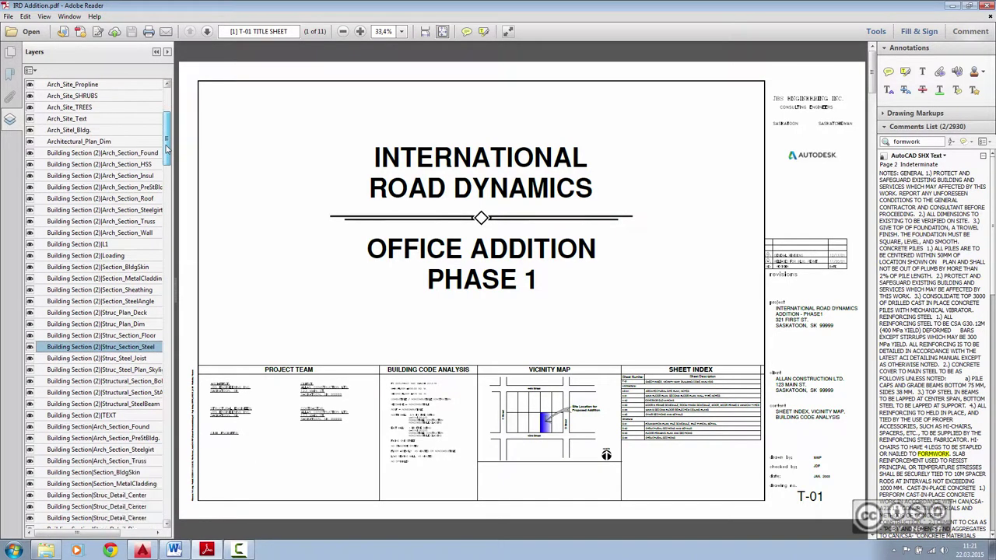
{"action": "left_click", "coordinate": [11, 74]}
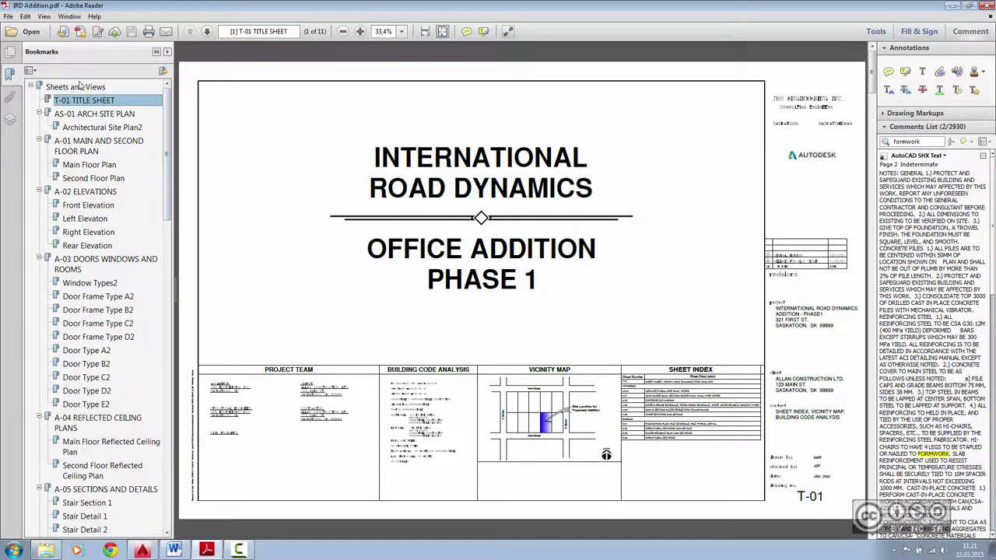
Jump to the Window Types2 and PL-3 SECTION bookmarks, then back to T-01 TITLE SHEET
{"action": "left_click", "coordinate": [86, 284]}
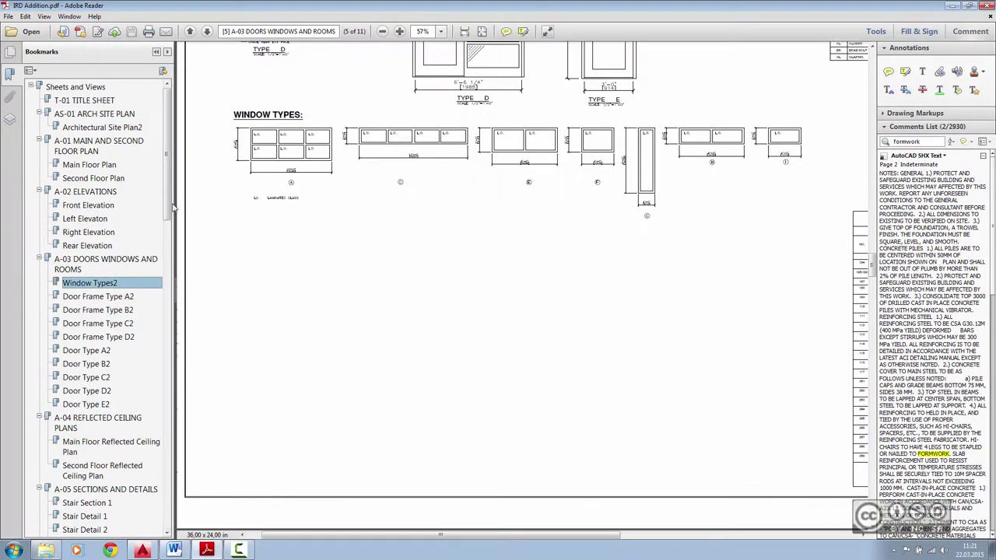
{"action": "scroll", "coordinate": [116, 272], "scroll_direction": "down", "scroll_amount": 8}
{"action": "left_click", "coordinate": [110, 314]}
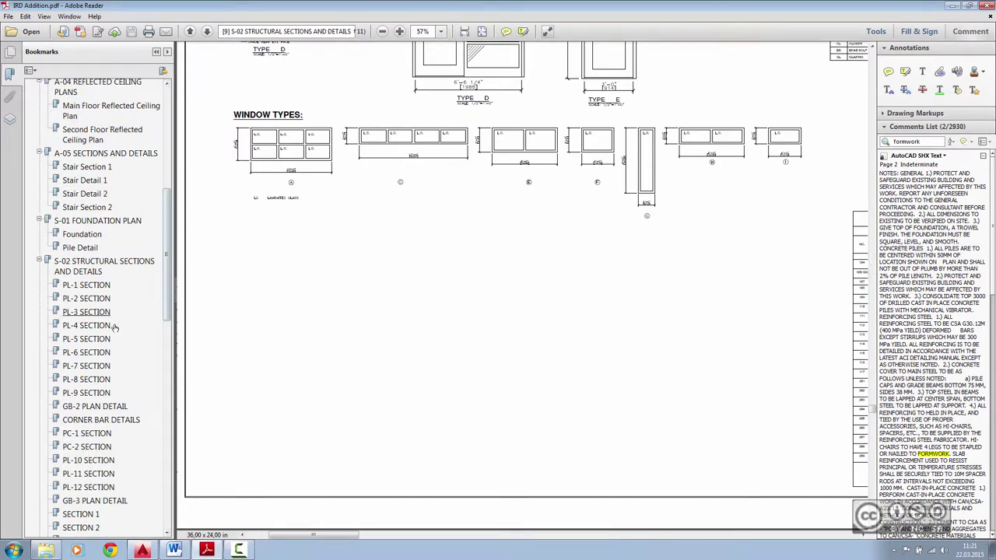
{"action": "scroll", "coordinate": [166, 97], "scroll_direction": "up", "scroll_amount": 8}
{"action": "left_click", "coordinate": [84, 99]}
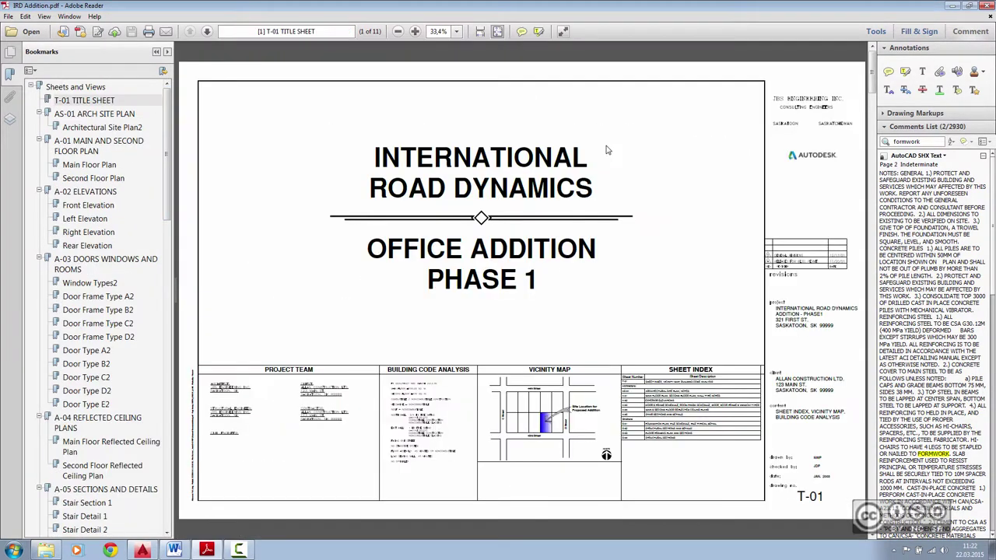
Toggle the Comments pane and jump to the searchable 'FORMWORK' text entry
{"action": "left_click", "coordinate": [980, 35]}
{"action": "left_click", "coordinate": [981, 35]}
{"action": "scroll", "coordinate": [991, 399], "scroll_direction": "down", "scroll_amount": 3}
{"action": "scroll", "coordinate": [991, 399], "scroll_direction": "down", "scroll_amount": 3}
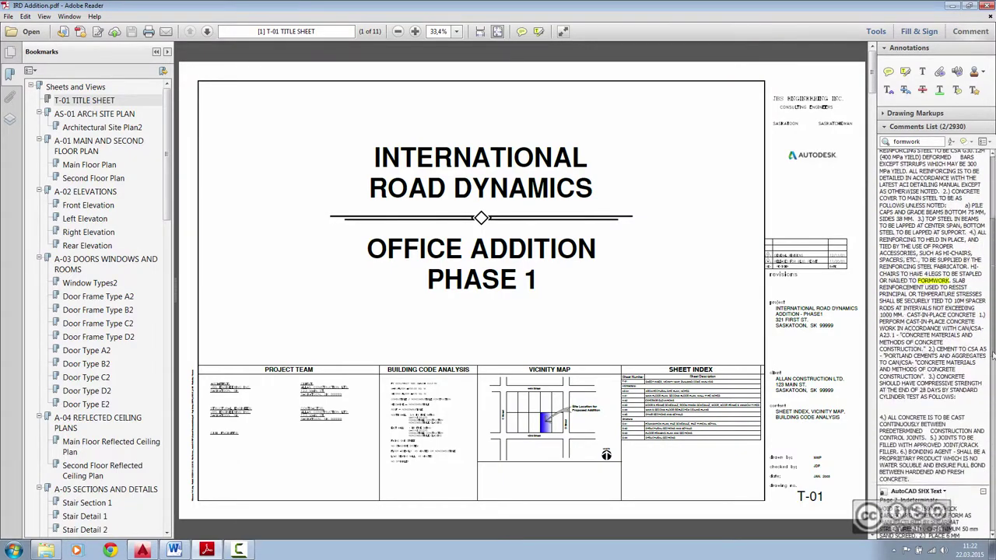
{"action": "scroll", "coordinate": [992, 399], "scroll_direction": "down", "scroll_amount": 4}
{"action": "scroll", "coordinate": [937, 348], "scroll_direction": "down", "scroll_amount": 5}
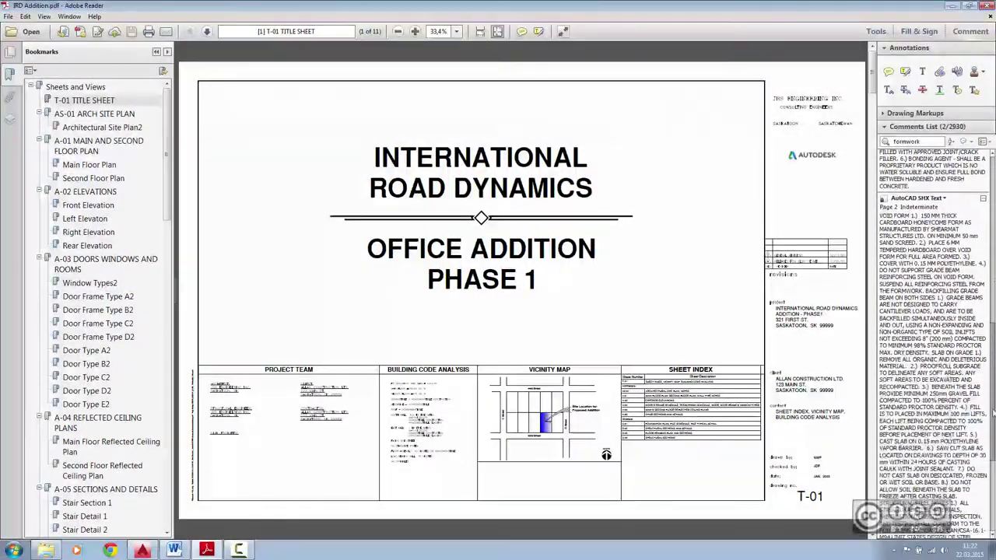
{"action": "left_click", "coordinate": [937, 348]}
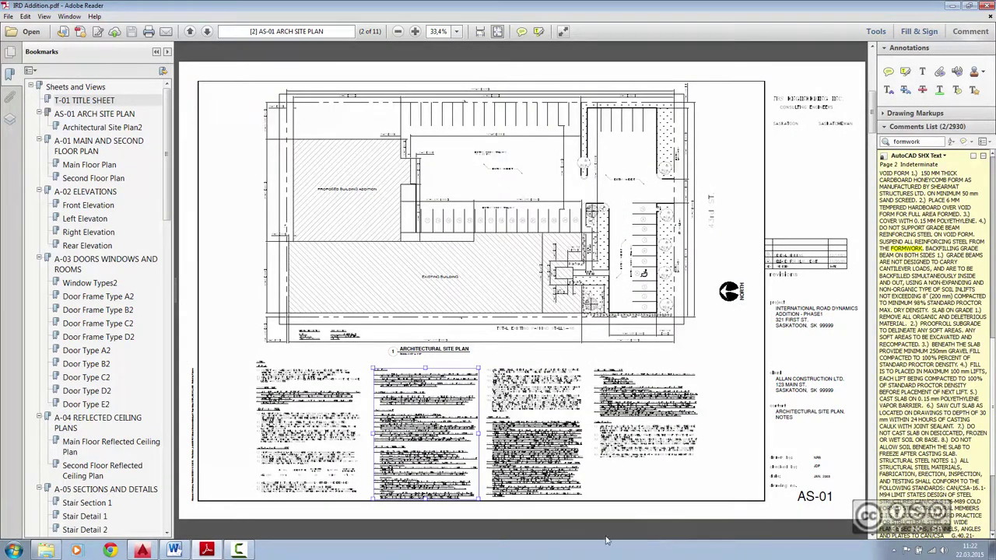
{"action": "mouse_move", "coordinate": [426, 432]}
{"action": "scroll", "coordinate": [525, 330], "scroll_direction": "up", "scroll_amount": 2}
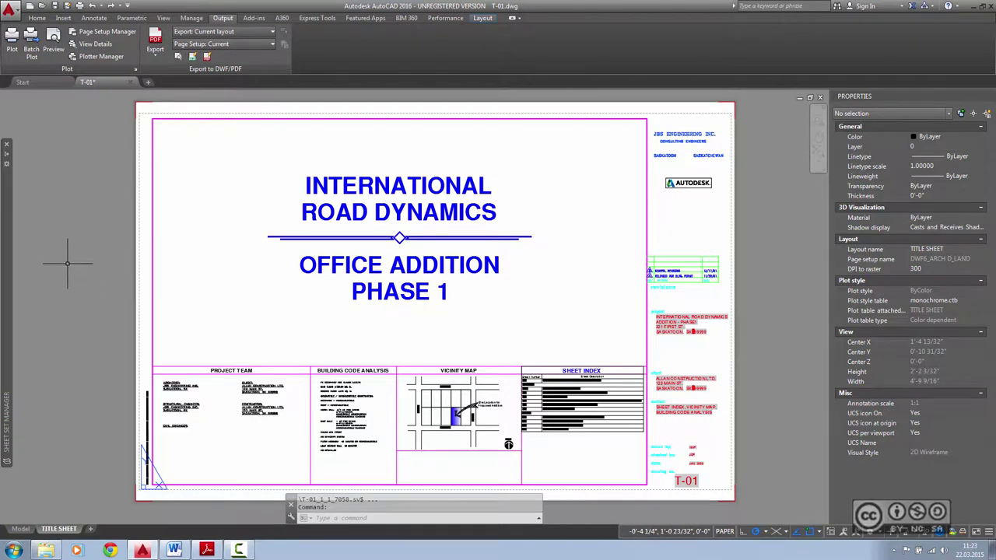
Plot the title sheet to AutoCAD PDF (Web and Mobile).pc3 and bring up its PDF Options
{"action": "left_click", "coordinate": [12, 39]}
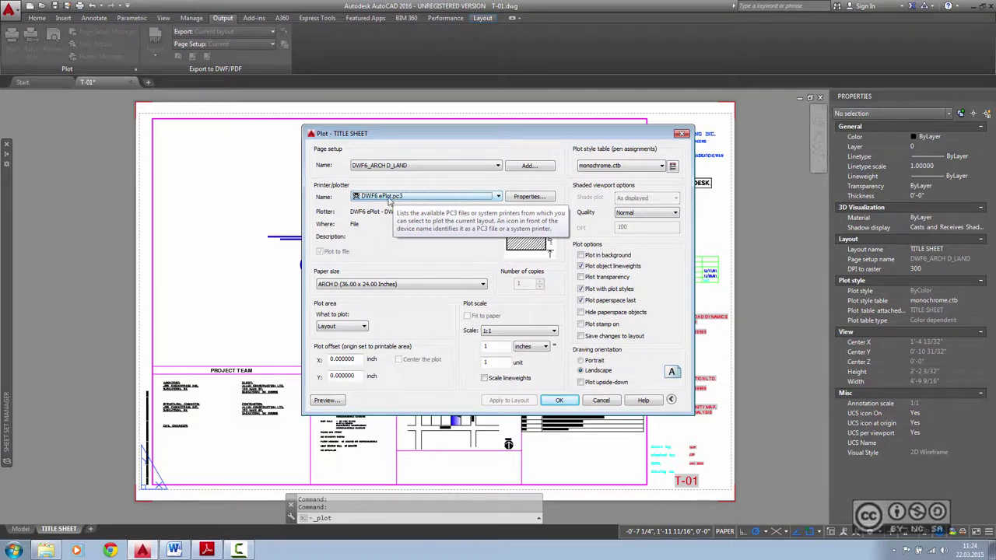
{"action": "left_click", "coordinate": [389, 199]}
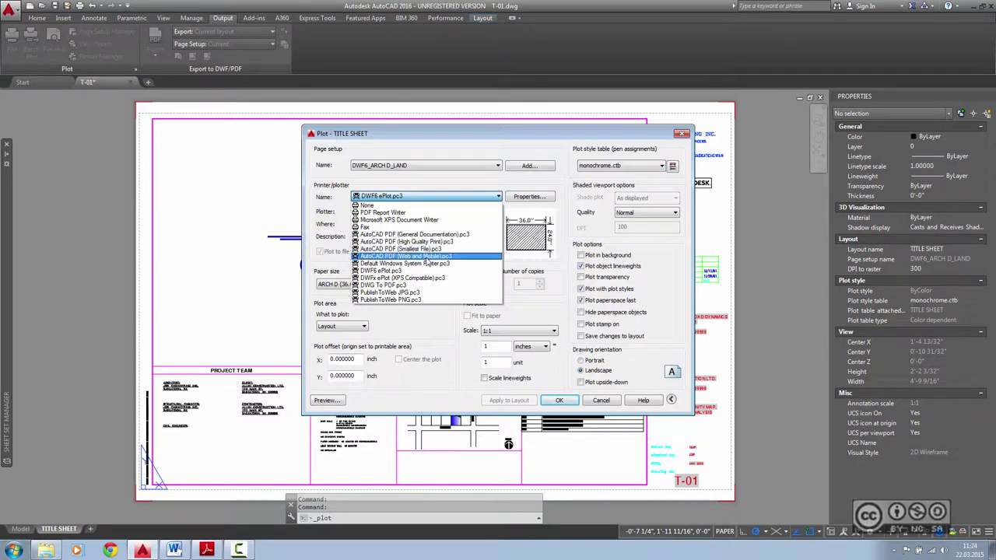
{"action": "left_click", "coordinate": [426, 257]}
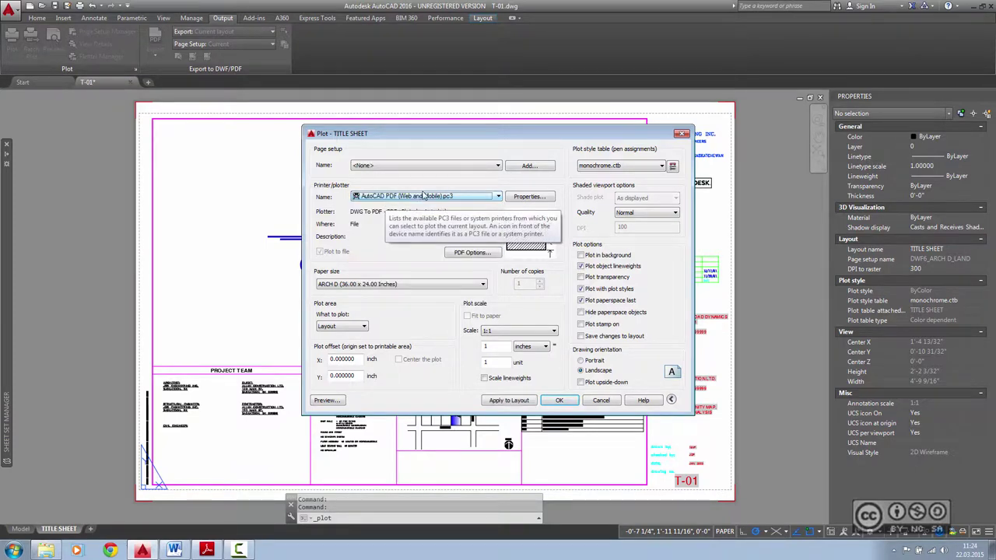
{"action": "left_click", "coordinate": [469, 253]}
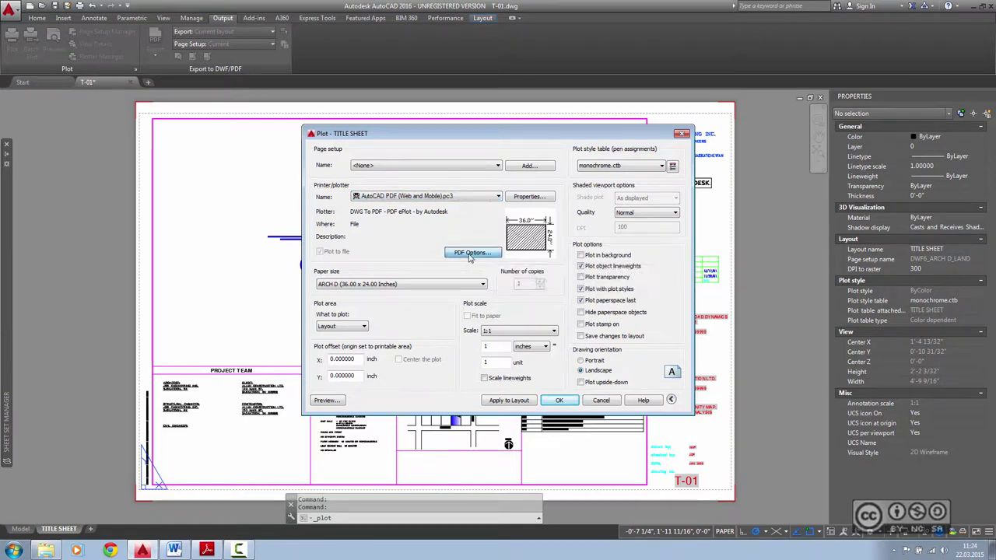